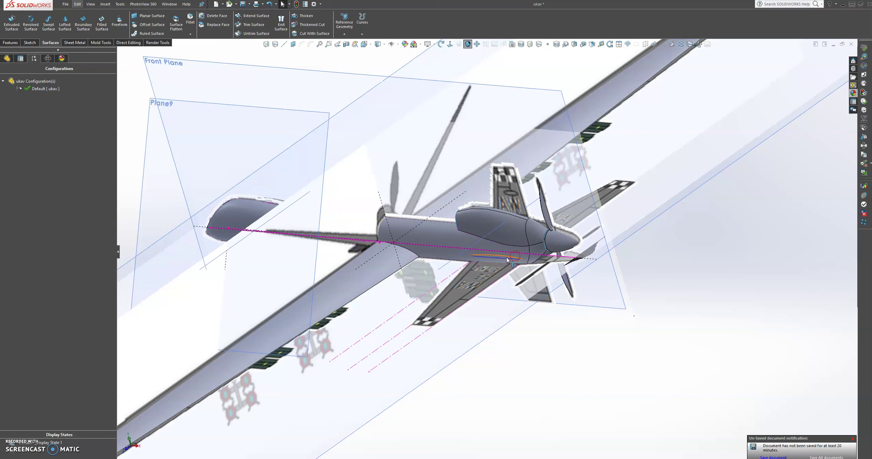
Step: Start a new sketch on Plane9 and view it Normal To, showing the tail fin over its reference picture
{"action": "left_click", "coordinate": [508, 259]}
{"action": "left_click", "coordinate": [311, 215]}
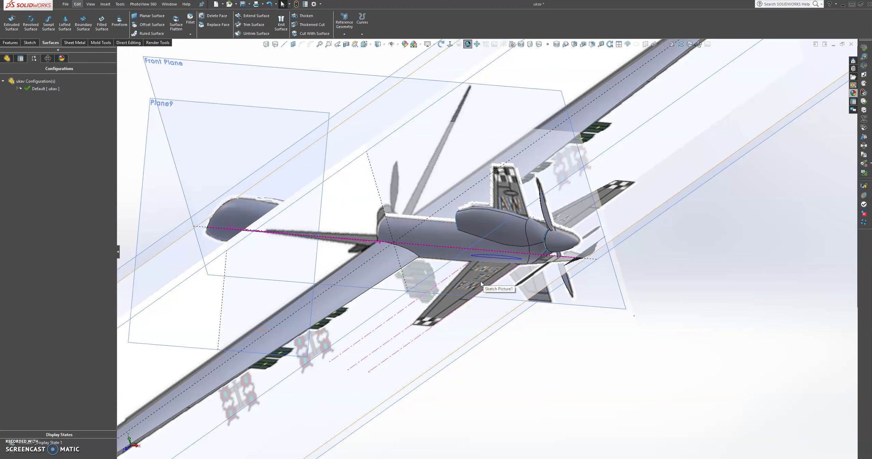
{"action": "left_click", "coordinate": [502, 332]}
{"action": "left_click", "coordinate": [557, 280]}
{"action": "scroll", "coordinate": [553, 282], "scroll_direction": "down", "scroll_amount": 6}
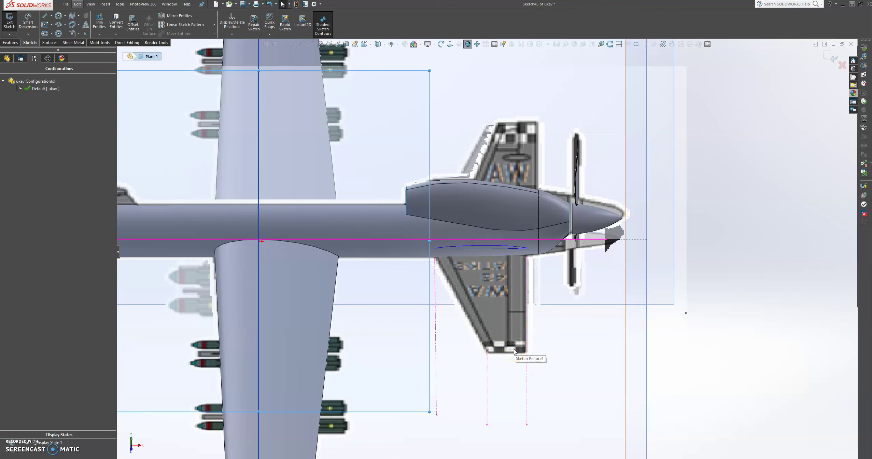
Step: Draw a vertical construction centerline from the fin tip onto the root ellipse, then exit Sketch46
{"action": "left_click", "coordinate": [504, 306]}
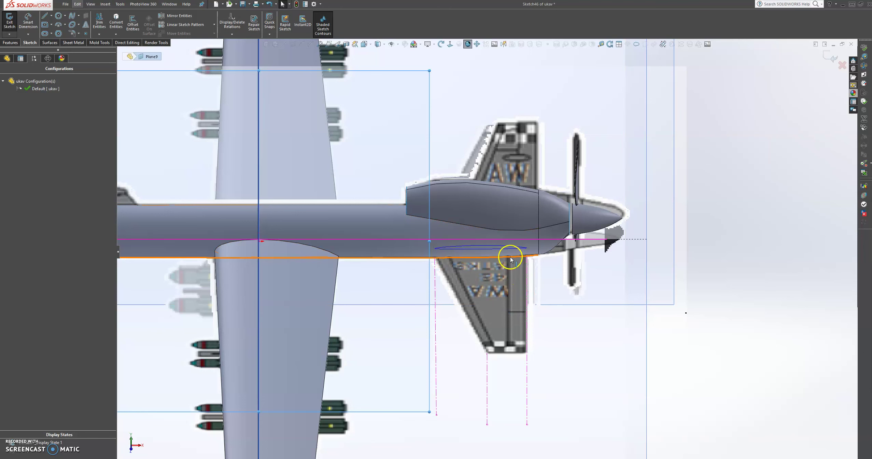
{"action": "scroll", "coordinate": [511, 257], "scroll_direction": "down", "scroll_amount": 3}
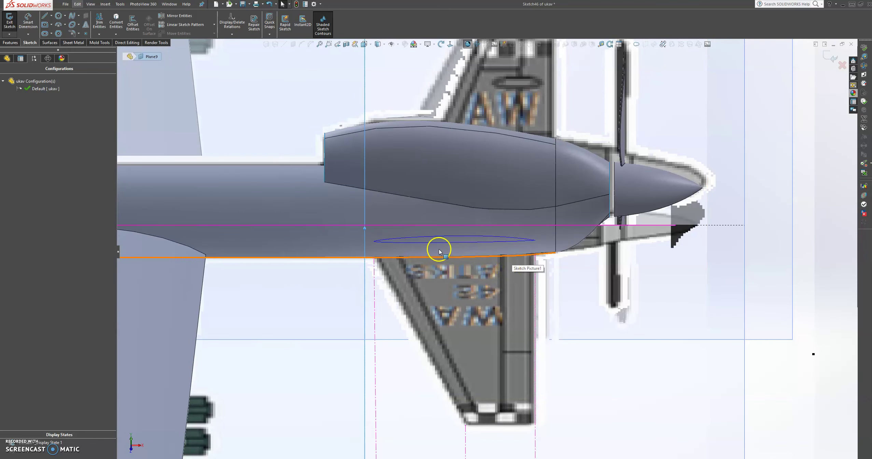
{"action": "left_click", "coordinate": [51, 16]}
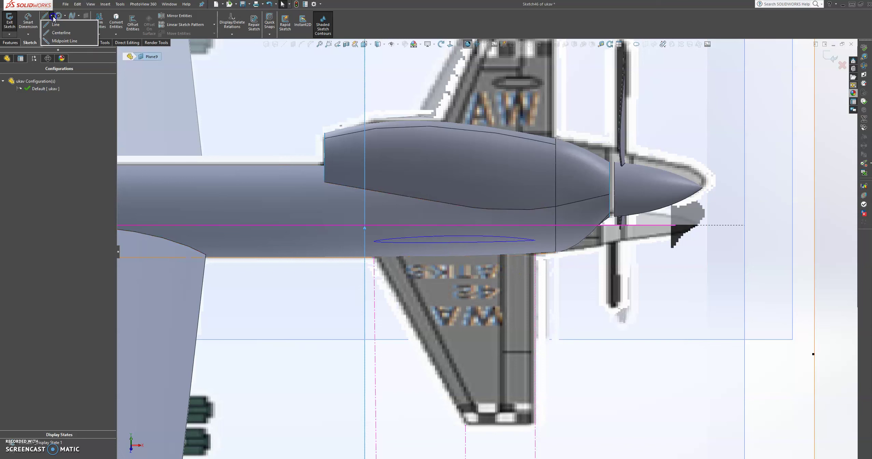
{"action": "left_click", "coordinate": [58, 34]}
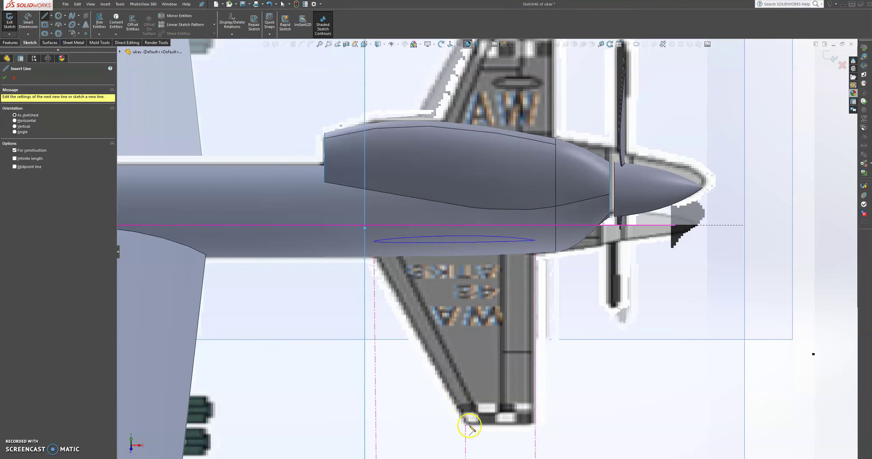
{"action": "left_click_drag", "start_coordinate": [466, 425], "coordinate": [501, 255]}
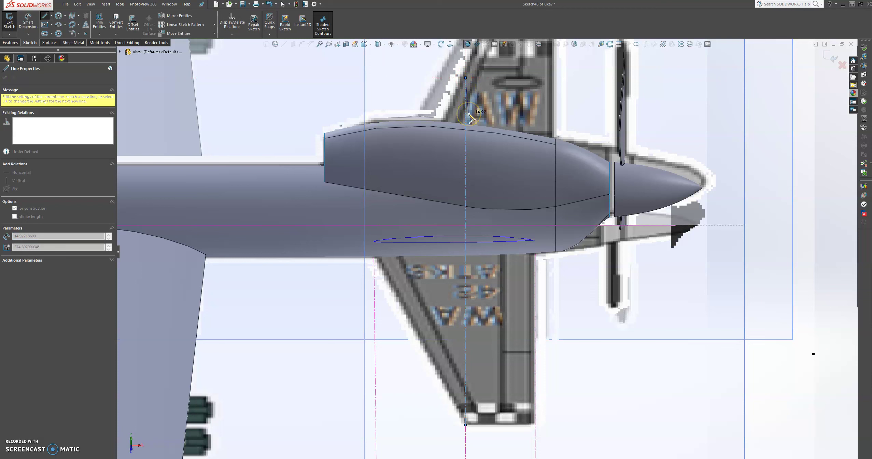
{"action": "key", "text": "Escape"}
{"action": "key", "text": "Escape"}
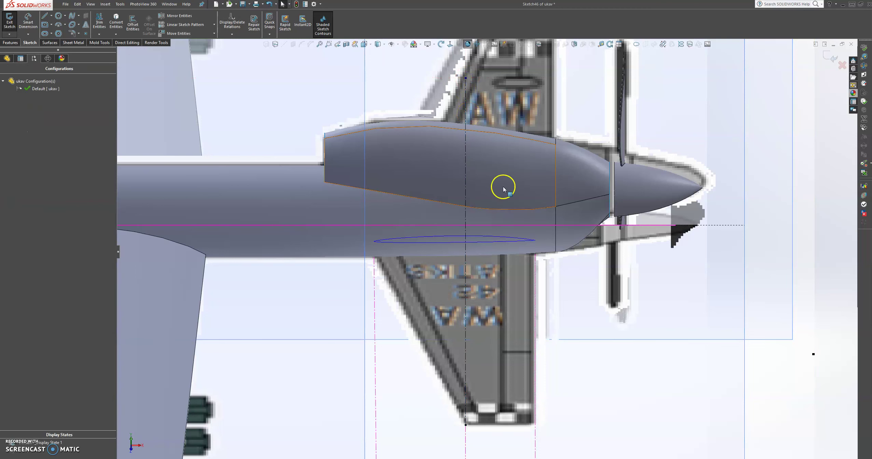
{"action": "left_click_drag", "start_coordinate": [537, 257], "coordinate": [530, 234]}
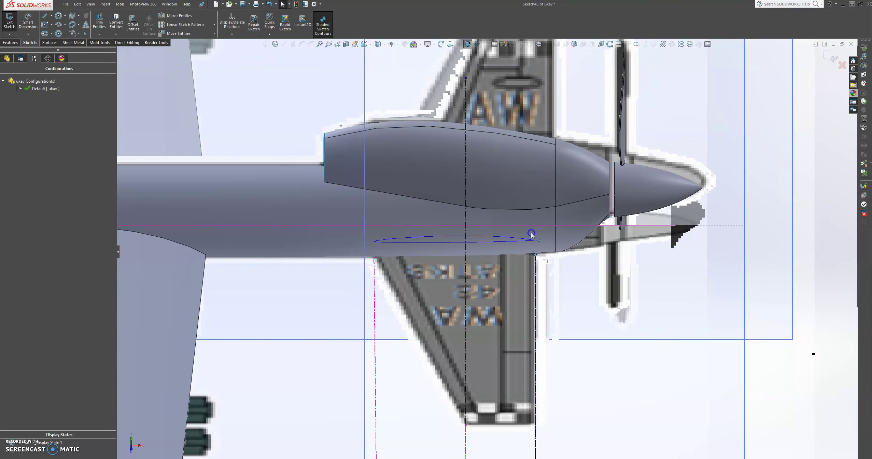
{"action": "mouse_move", "coordinate": [536, 196]}
{"action": "left_mouse_down"}
{"action": "mouse_move", "coordinate": [510, 195]}
{"action": "mouse_move", "coordinate": [520, 194]}
{"action": "left_mouse_up"}
{"action": "left_click", "coordinate": [830, 55]}
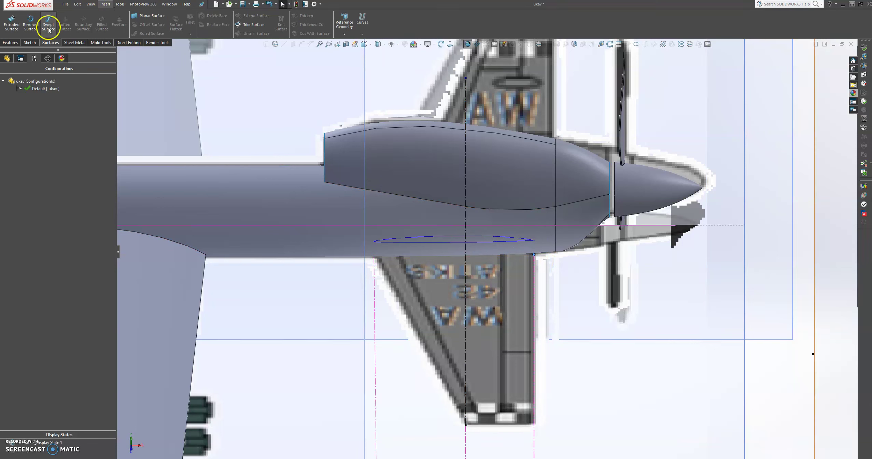
Step: Draw a spline from the root ellipse's centre to its rear tip
{"action": "left_click", "coordinate": [30, 42]}
{"action": "left_click", "coordinate": [71, 16]}
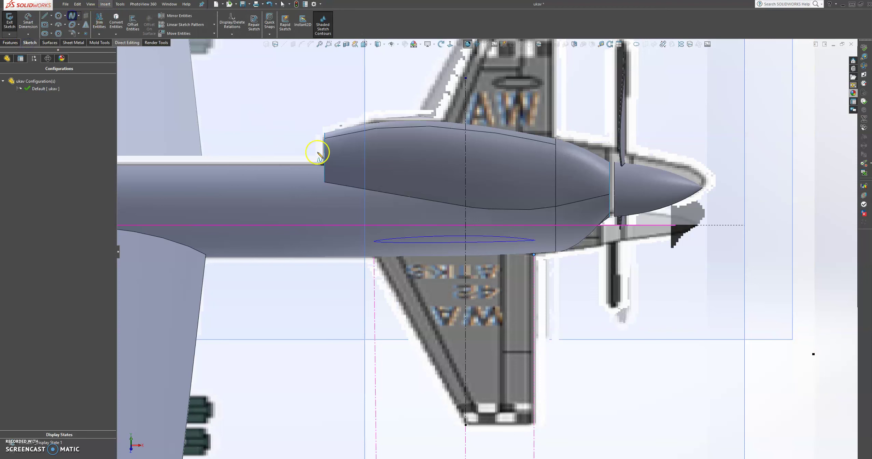
{"action": "scroll", "coordinate": [505, 246], "scroll_direction": "down", "scroll_amount": 1}
{"action": "scroll", "coordinate": [506, 246], "scroll_direction": "down", "scroll_amount": 2}
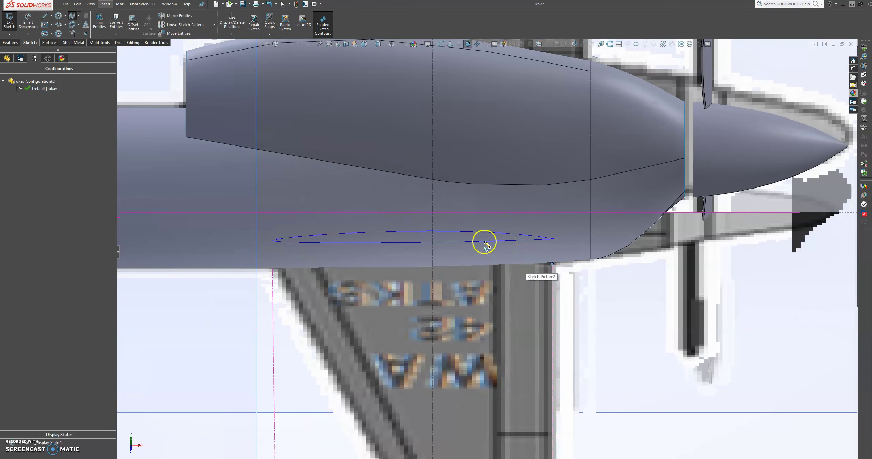
{"action": "left_click", "coordinate": [434, 236]}
{"action": "left_click", "coordinate": [556, 240]}
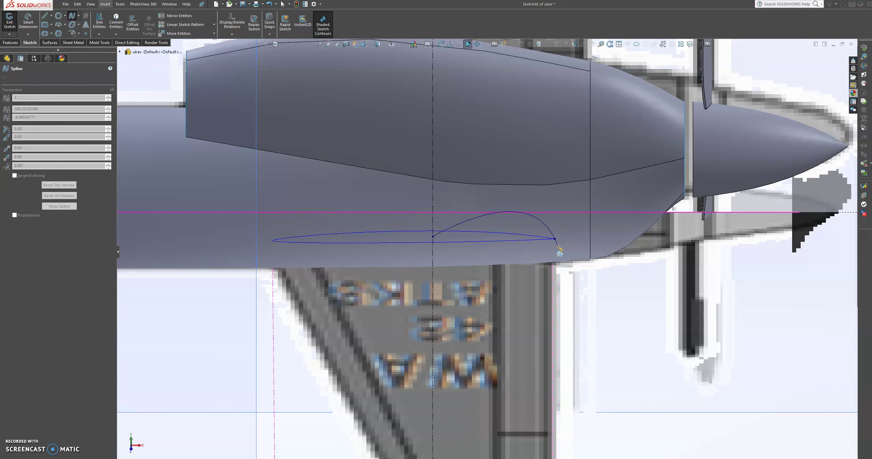
{"action": "key", "text": "Escape"}
Step: Bend the spline near its start and adjust its start tangent into an airfoil curve
{"action": "left_click", "coordinate": [522, 236]}
{"action": "scroll", "coordinate": [522, 236], "scroll_direction": "down", "scroll_amount": 2}
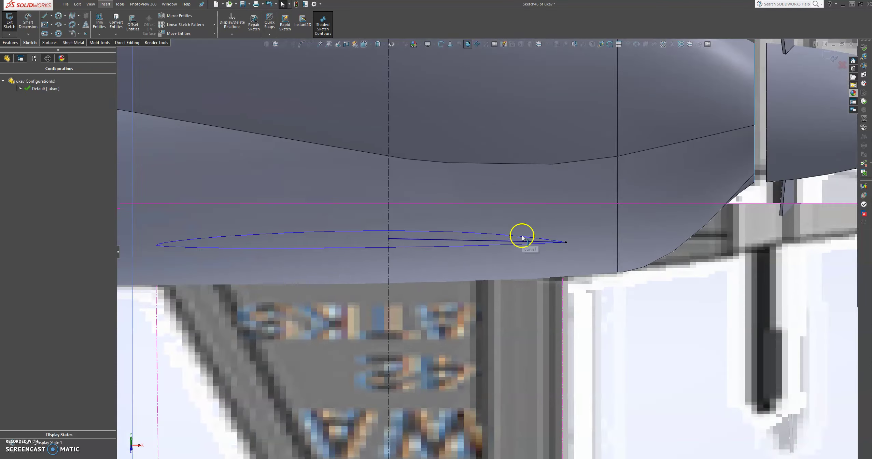
{"action": "scroll", "coordinate": [522, 237], "scroll_direction": "down", "scroll_amount": 1}
{"action": "left_click", "coordinate": [462, 243]}
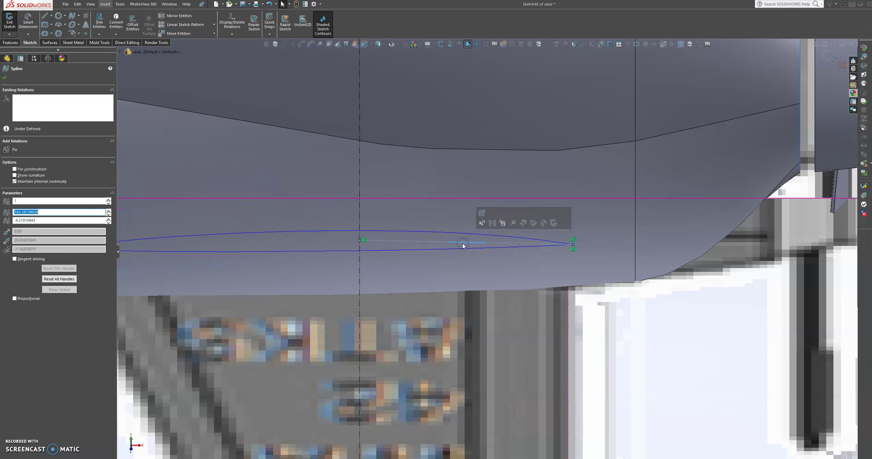
{"action": "left_click_drag", "start_coordinate": [458, 244], "coordinate": [370, 234]}
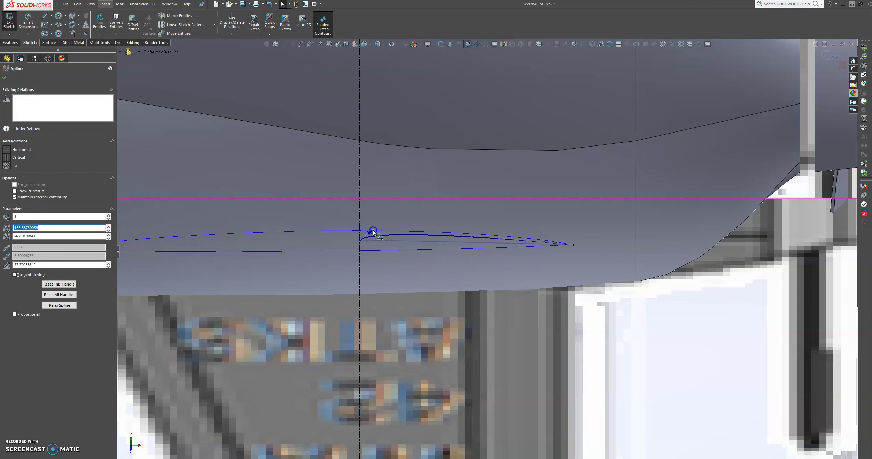
{"action": "scroll", "coordinate": [375, 235], "scroll_direction": "up", "scroll_amount": 2}
{"action": "left_click", "coordinate": [393, 241]}
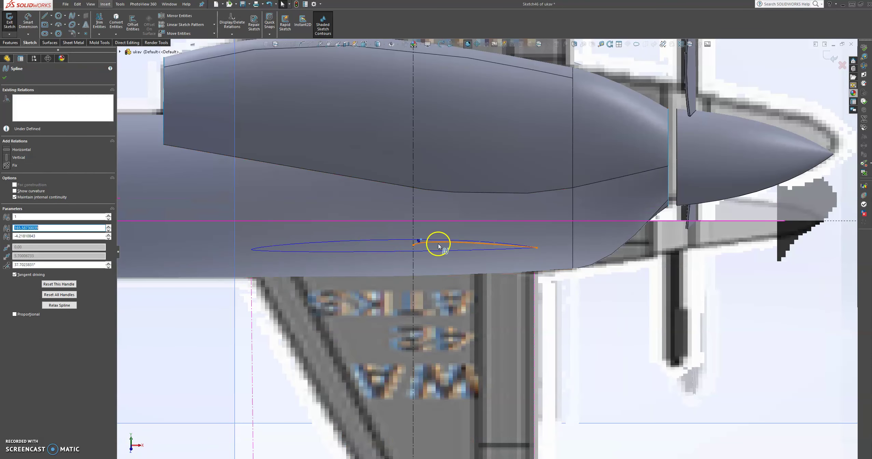
{"action": "scroll", "coordinate": [436, 244], "scroll_direction": "down", "scroll_amount": 2}
{"action": "left_click_drag", "start_coordinate": [420, 239], "coordinate": [426, 243]}
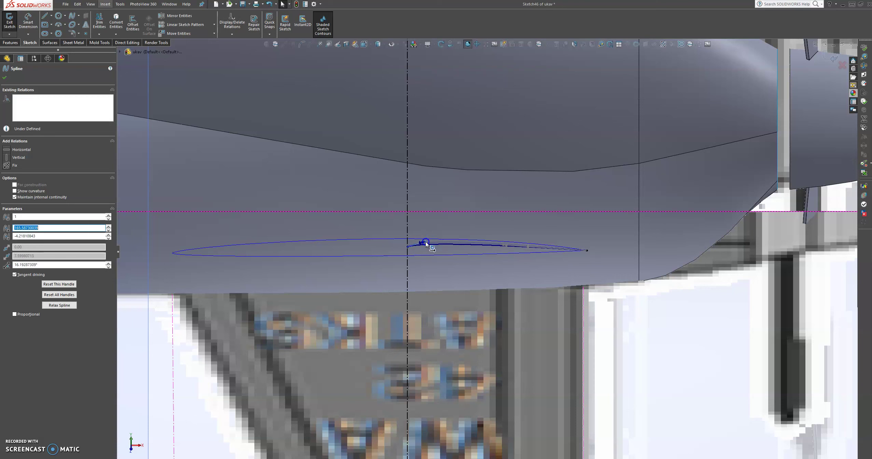
Step: Move the spline's second point to refine the airfoil profile and confirm the edits
{"action": "left_click", "coordinate": [509, 242]}
{"action": "left_click_drag", "start_coordinate": [509, 243], "coordinate": [517, 246]}
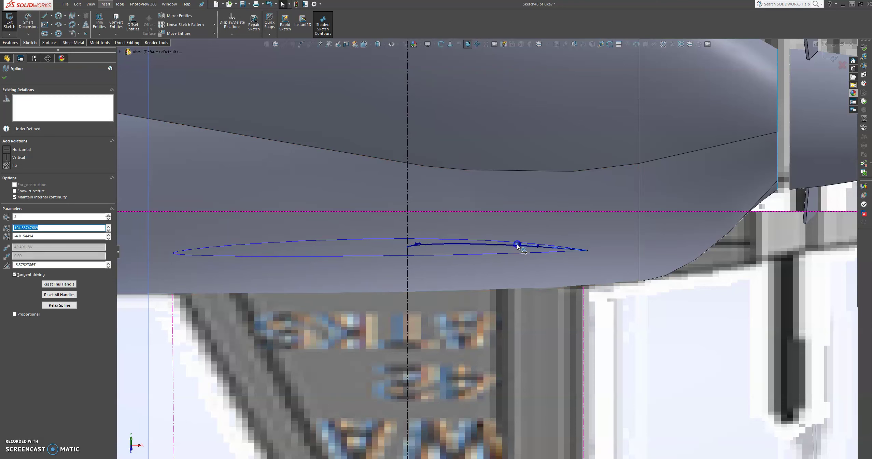
{"action": "left_click", "coordinate": [78, 121]}
{"action": "scroll", "coordinate": [532, 259], "scroll_direction": "down", "scroll_amount": 3}
{"action": "left_click", "coordinate": [406, 248]}
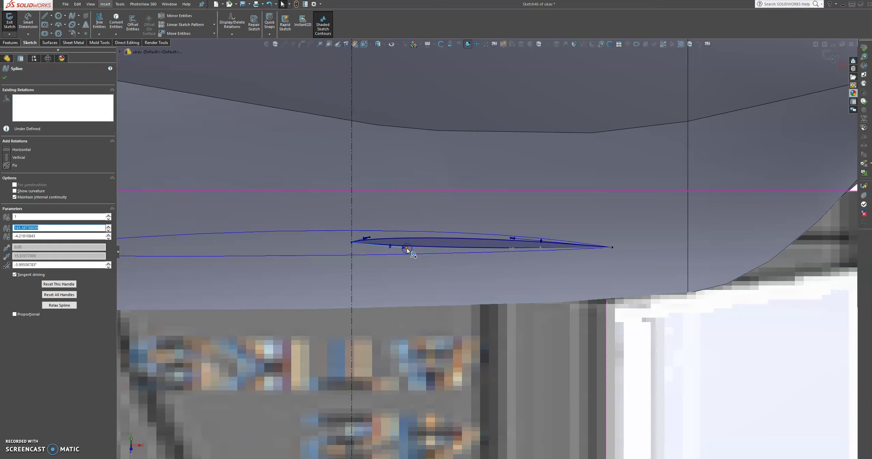
{"action": "left_click", "coordinate": [5, 78]}
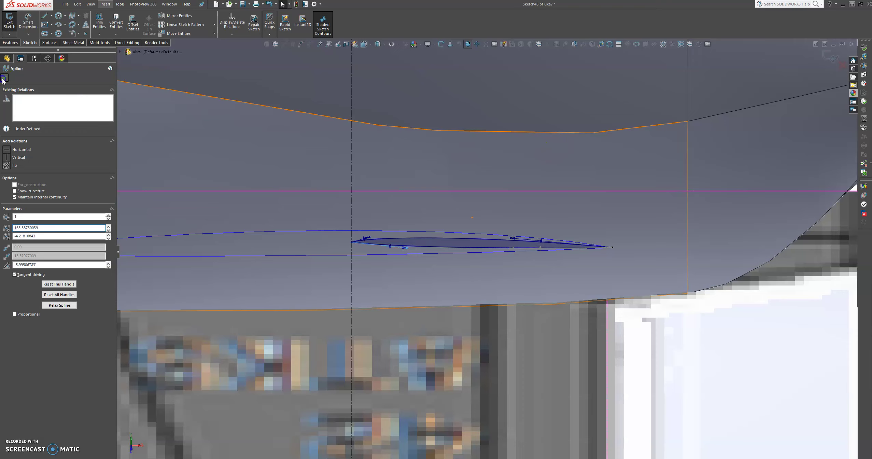
{"action": "scroll", "coordinate": [386, 186], "scroll_direction": "up", "scroll_amount": 5}
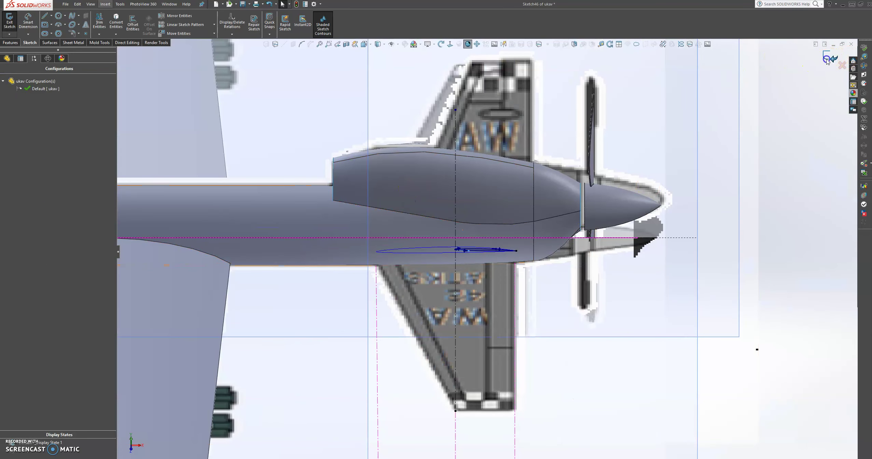
Step: Build a Boundary Surface from profiles Curve1 and Sketch46, with 3DSketch13 in Direction 2
{"action": "left_click", "coordinate": [9, 21]}
{"action": "left_click", "coordinate": [50, 42]}
{"action": "left_click", "coordinate": [83, 24]}
{"action": "left_click", "coordinate": [444, 251]}
{"action": "middle_click_drag", "start_coordinate": [478, 307], "coordinate": [475, 276]}
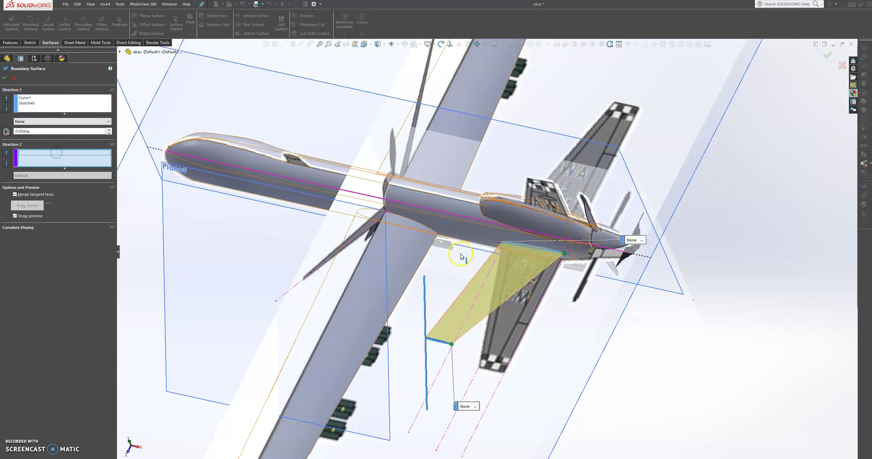
{"action": "left_click", "coordinate": [474, 276]}
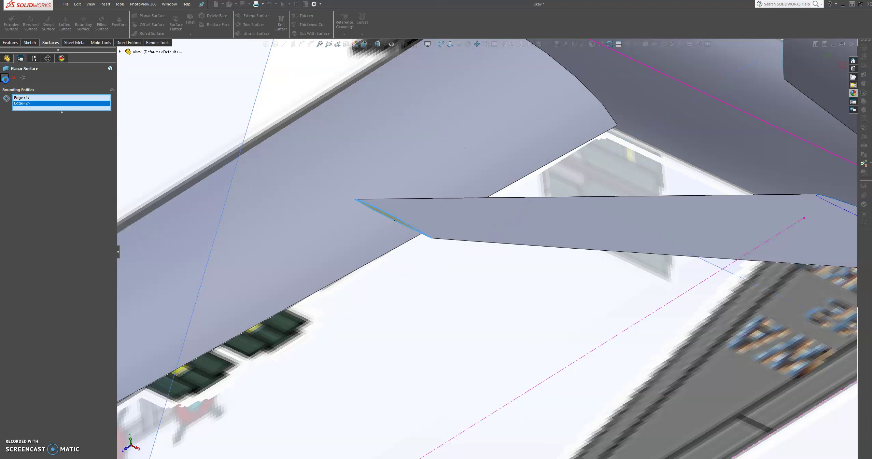
Step: Confirm the planar cap on the fin's open end, creating Surface-Plane5
{"action": "left_click", "coordinate": [3, 77]}
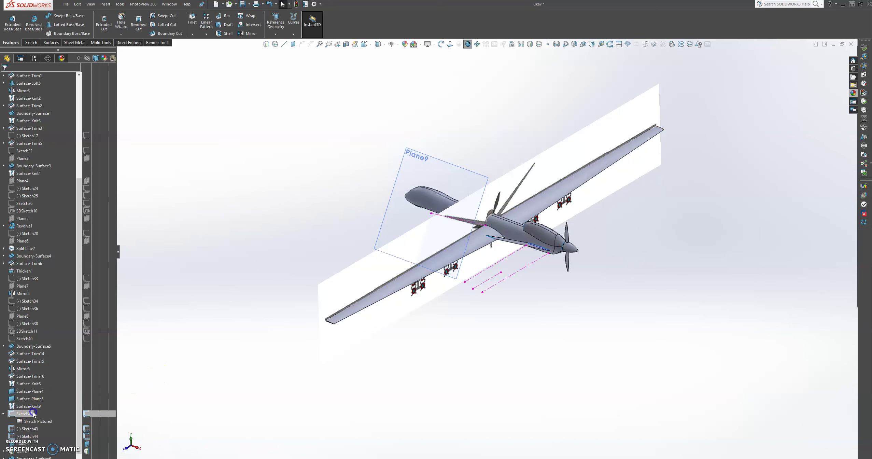
Step: Check Sketch42 in the feature tree, deselect it, then orbit and zoom to view under the fuselage
{"action": "left_click", "coordinate": [36, 414]}
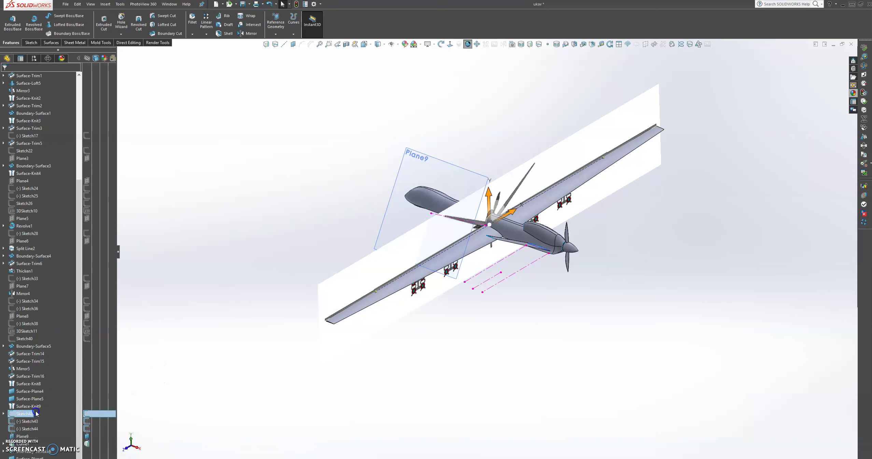
{"action": "double_click", "coordinate": [31, 414]}
{"action": "double_click", "coordinate": [31, 414]}
{"action": "left_click", "coordinate": [31, 414]}
{"action": "left_click", "coordinate": [163, 340]}
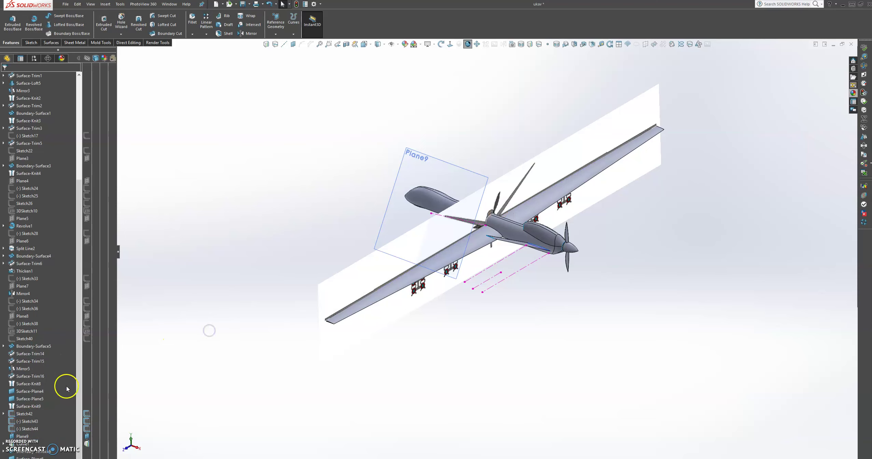
{"action": "middle_click_drag", "start_coordinate": [478, 239], "coordinate": [483, 229]}
{"action": "scroll", "coordinate": [483, 230], "scroll_direction": "up", "scroll_amount": 5}
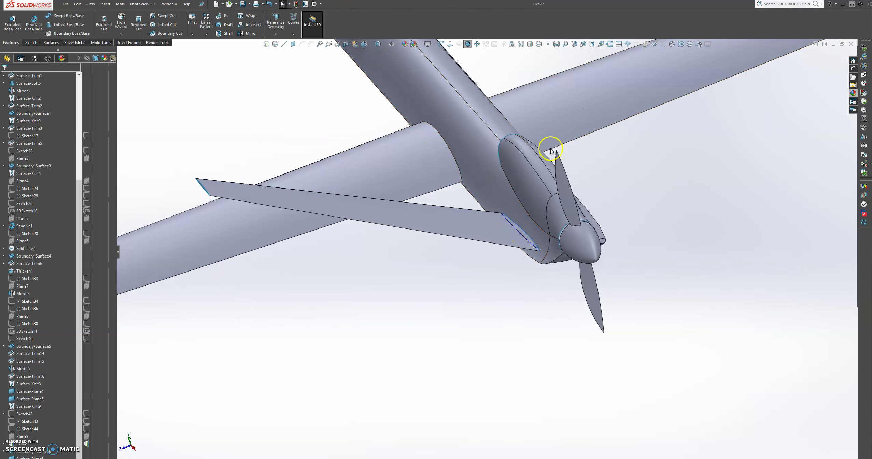
Step: Select the fuselage surface and start a Knit Surface with it
{"action": "left_click", "coordinate": [403, 97]}
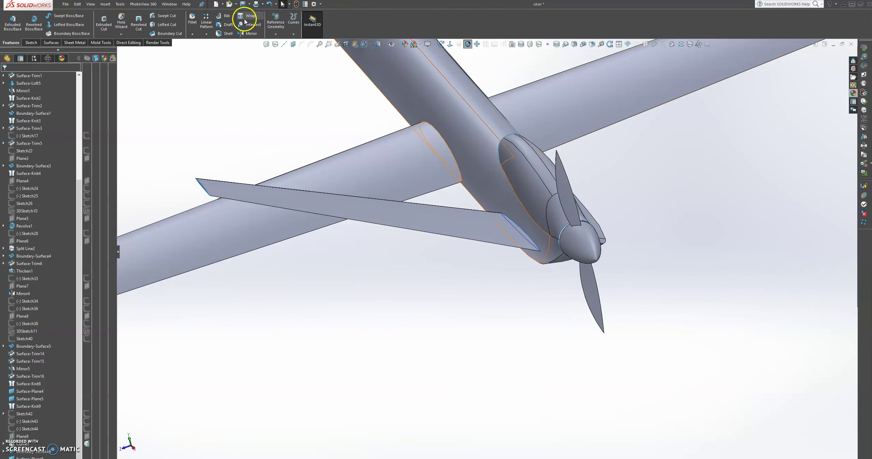
{"action": "left_click", "coordinate": [50, 42]}
{"action": "left_click", "coordinate": [281, 24]}
Step: Try knitting Boundary-Surface6, Surface-Plane6 and Surface-Knit9, then dismiss the rebuild error
{"action": "left_click", "coordinate": [681, 273]}
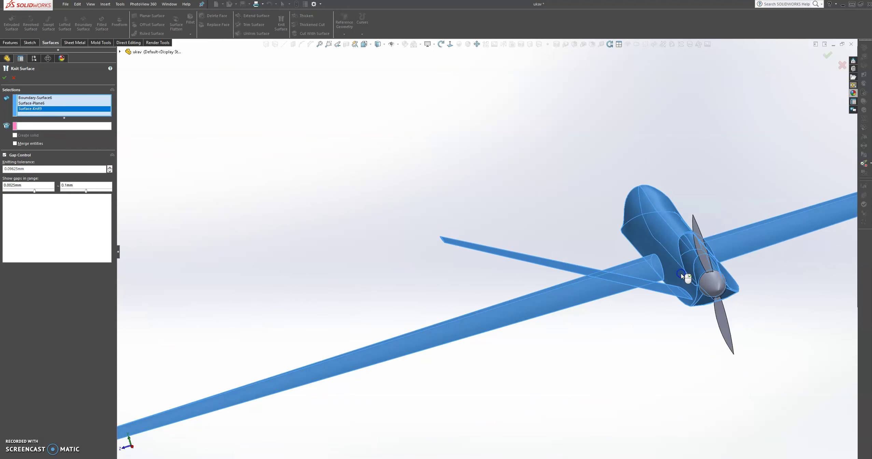
{"action": "left_click", "coordinate": [4, 78]}
{"action": "left_click", "coordinate": [5, 79]}
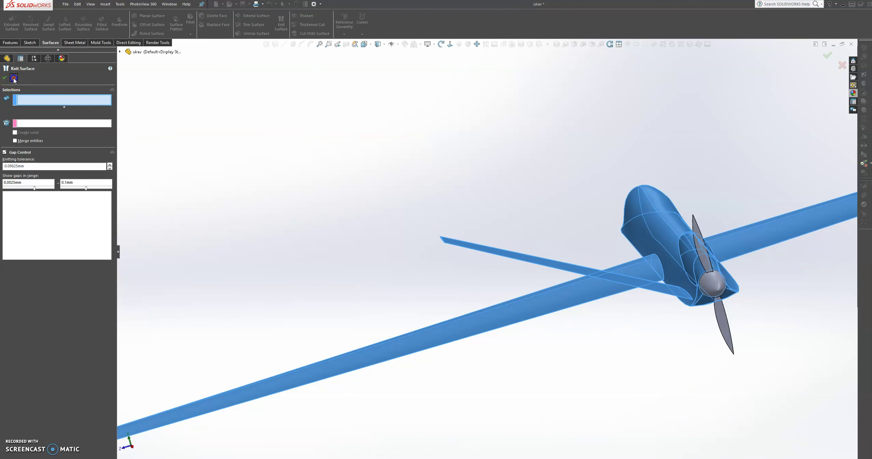
{"action": "left_click", "coordinate": [347, 44]}
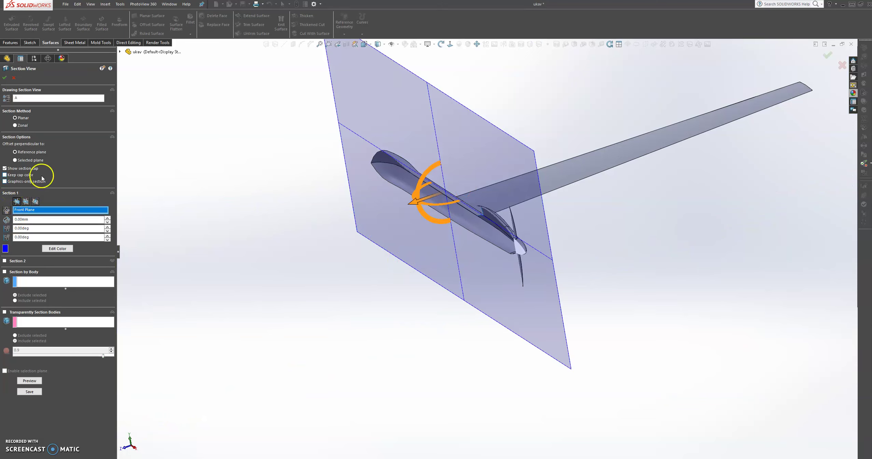
Step: Offset the Front Plane section cut to 16.00mm to see inside the fuselage
{"action": "left_click_drag", "start_coordinate": [411, 203], "coordinate": [405, 209]}
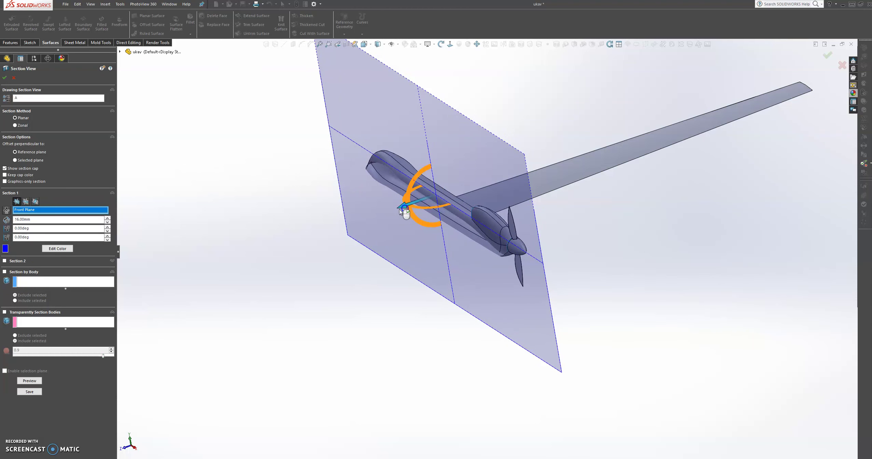
Step: Switch the section cut to Right Plane, slide it toward the tail, then close Section View
{"action": "left_click", "coordinate": [35, 202]}
{"action": "left_click", "coordinate": [16, 202]}
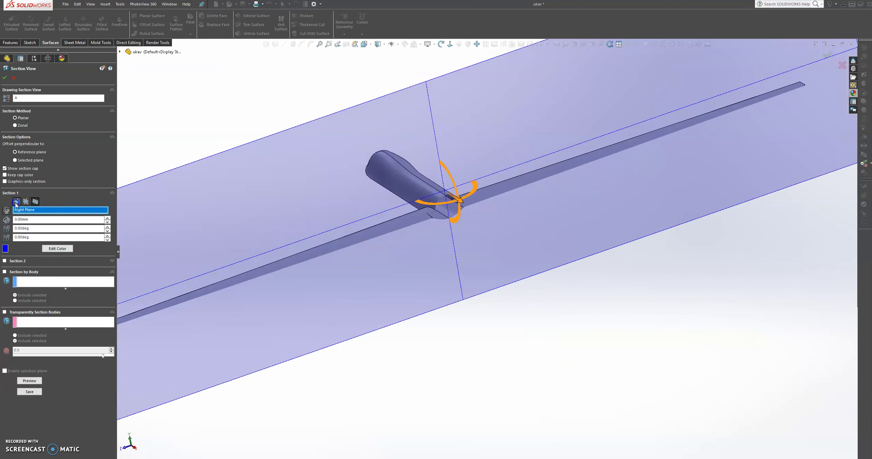
{"action": "left_click", "coordinate": [38, 202]}
{"action": "left_click_drag", "start_coordinate": [457, 204], "coordinate": [516, 254]}
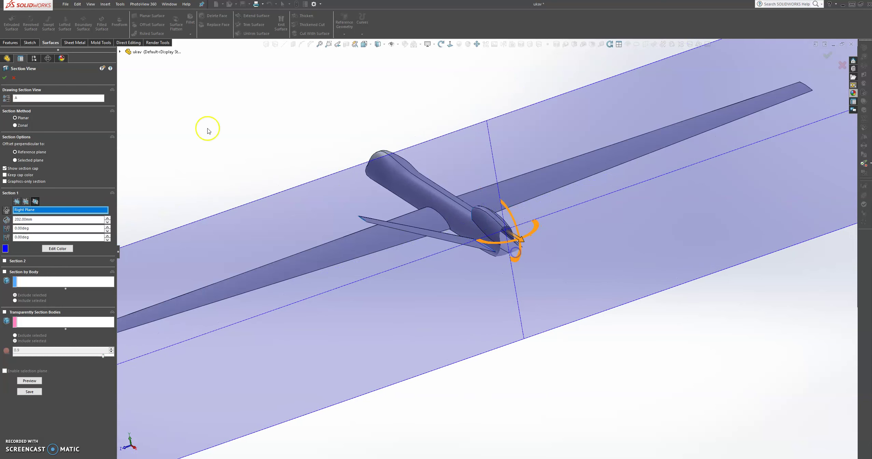
{"action": "left_click", "coordinate": [5, 78]}
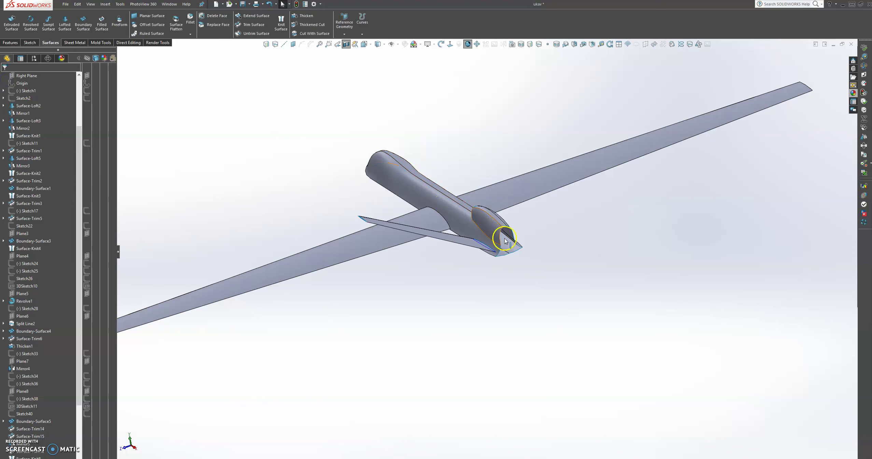
Step: Orbit and zoom in on the fuselage tail where the fin root passes through
{"action": "middle_click_drag", "start_coordinate": [514, 252], "coordinate": [481, 238]}
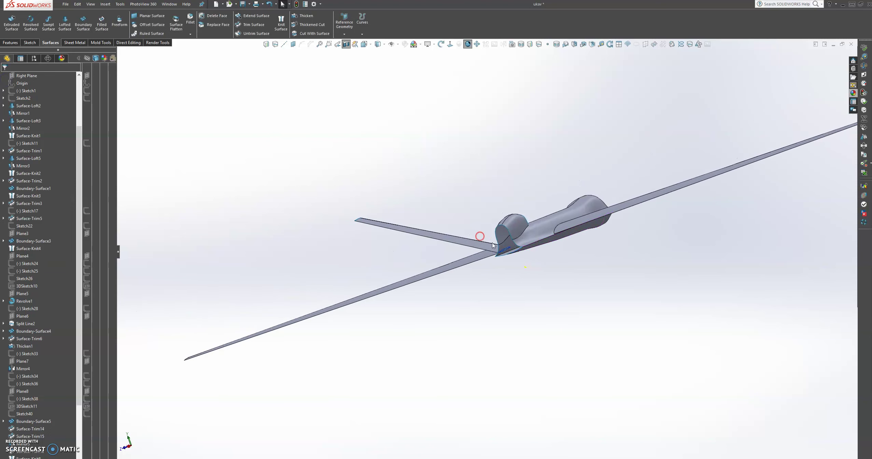
{"action": "scroll", "coordinate": [492, 243], "scroll_direction": "down", "scroll_amount": 4}
{"action": "scroll", "coordinate": [502, 251], "scroll_direction": "down", "scroll_amount": 3}
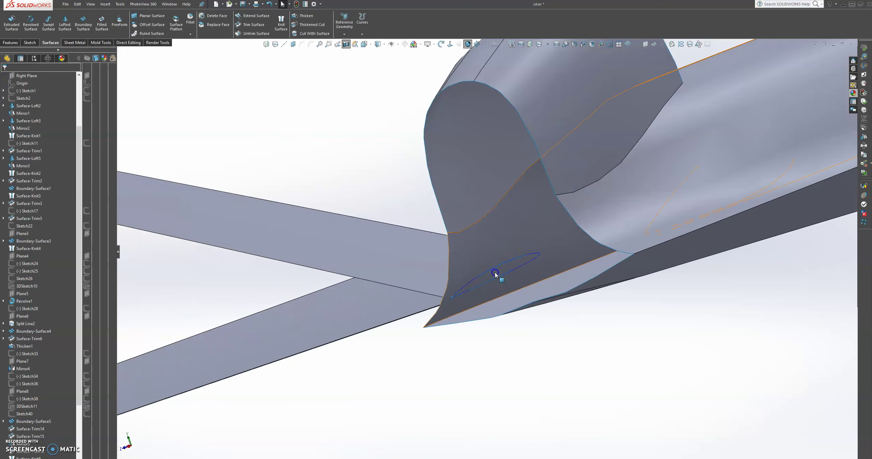
{"action": "left_click", "coordinate": [494, 274]}
{"action": "left_click", "coordinate": [343, 152]}
Step: Start Delete Face on the fin-root tail face, then cancel it and deselect
{"action": "left_click", "coordinate": [218, 16]}
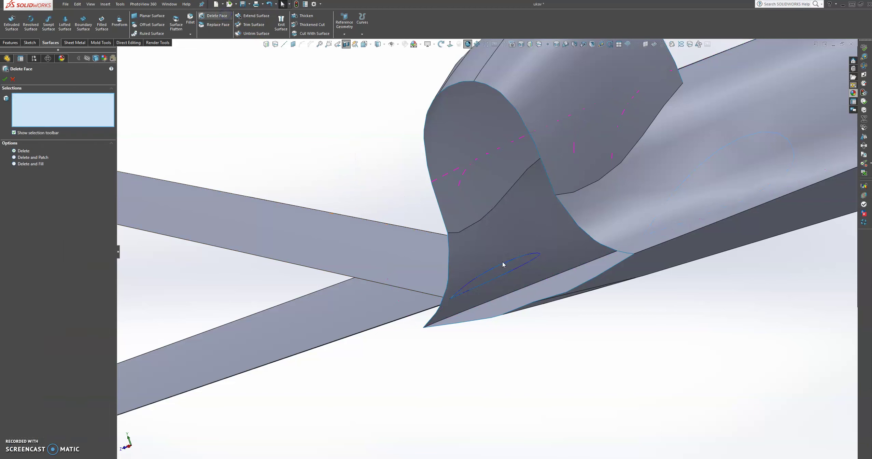
{"action": "left_click", "coordinate": [503, 272]}
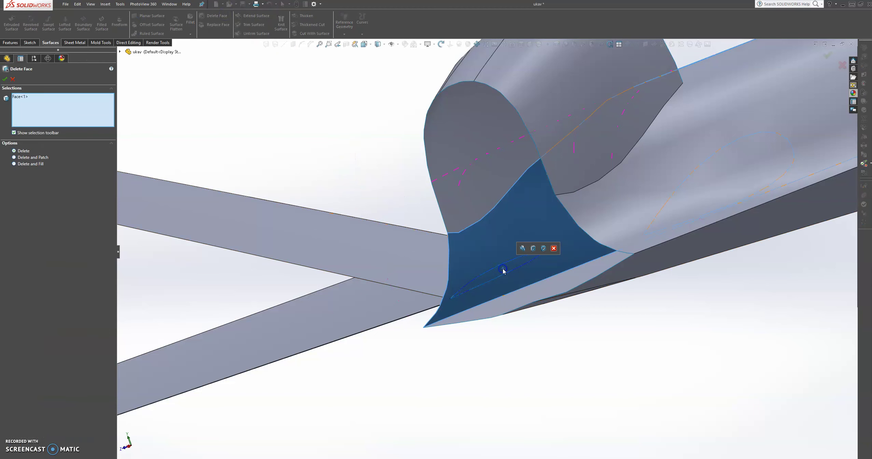
{"action": "left_click", "coordinate": [12, 80]}
{"action": "left_click", "coordinate": [288, 116]}
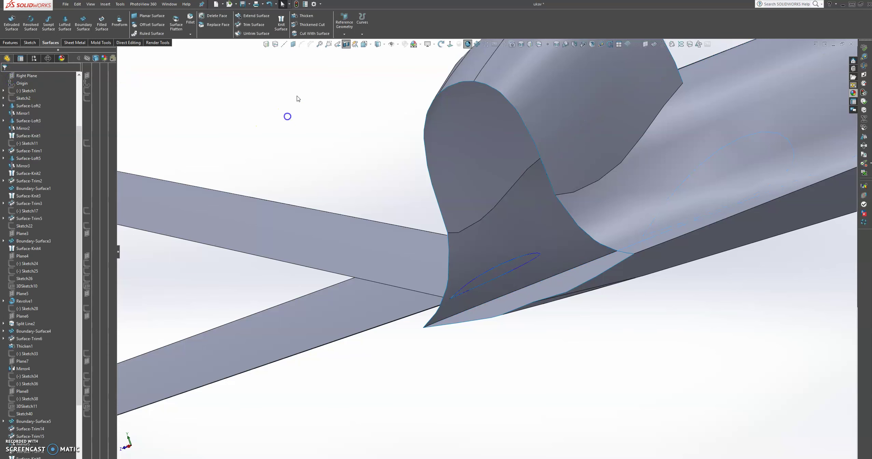
Step: Trim the fuselage with Boundary-Surface6, removing Surface-Knit9-Trim1 and Surface-Knit9-Trim0
{"action": "left_click", "coordinate": [245, 24]}
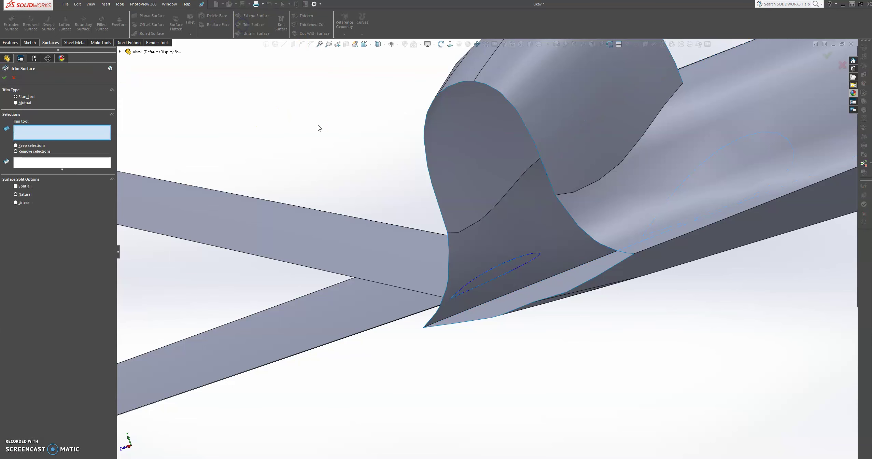
{"action": "left_click", "coordinate": [376, 246]}
{"action": "left_click", "coordinate": [495, 272]}
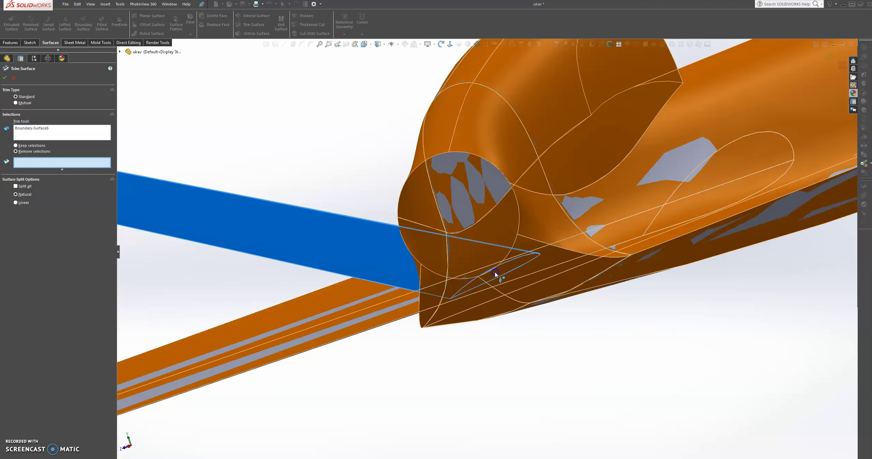
{"action": "key", "text": "Left"}
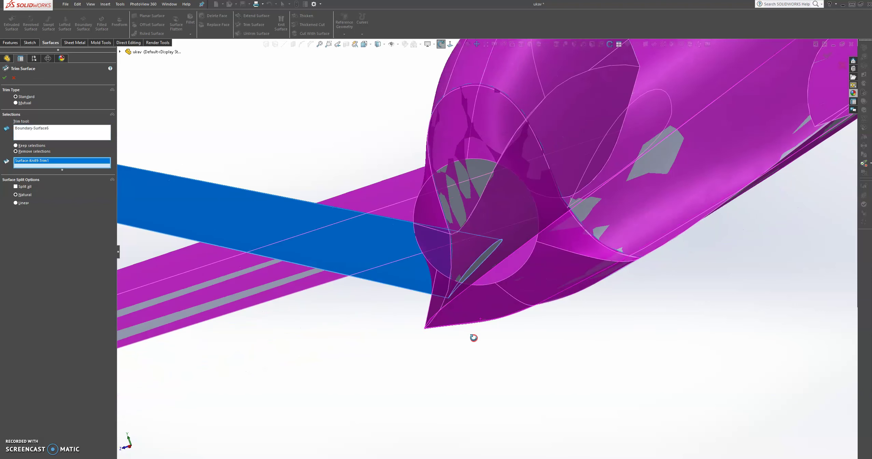
{"action": "left_click", "coordinate": [481, 263]}
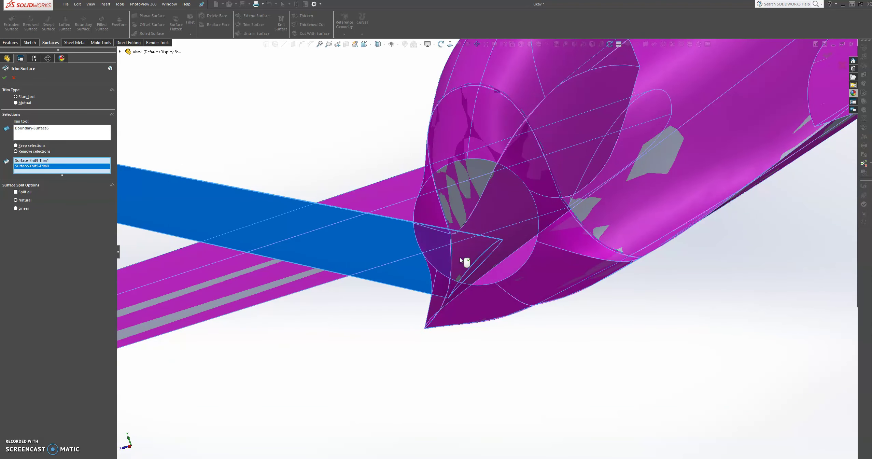
{"action": "left_click", "coordinate": [5, 78]}
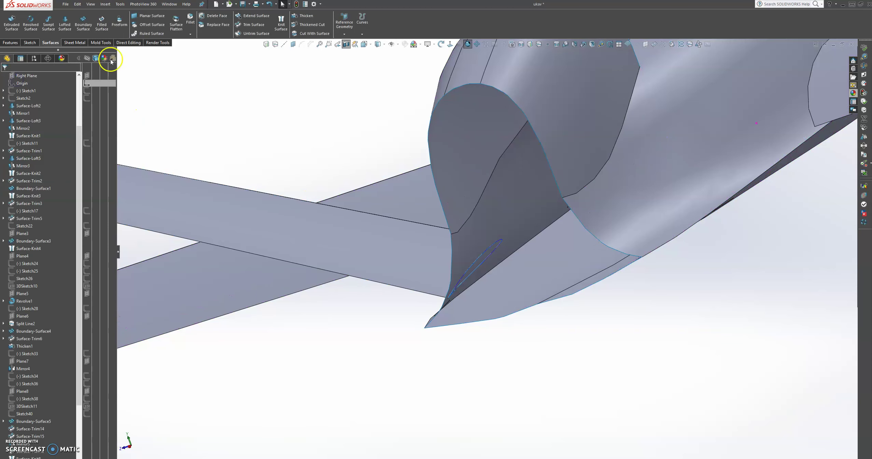
Step: Trim again with Boundary-Surface6, removing the Surface-Knit9-Trim0 sliver inside the fin root
{"action": "left_click", "coordinate": [247, 25]}
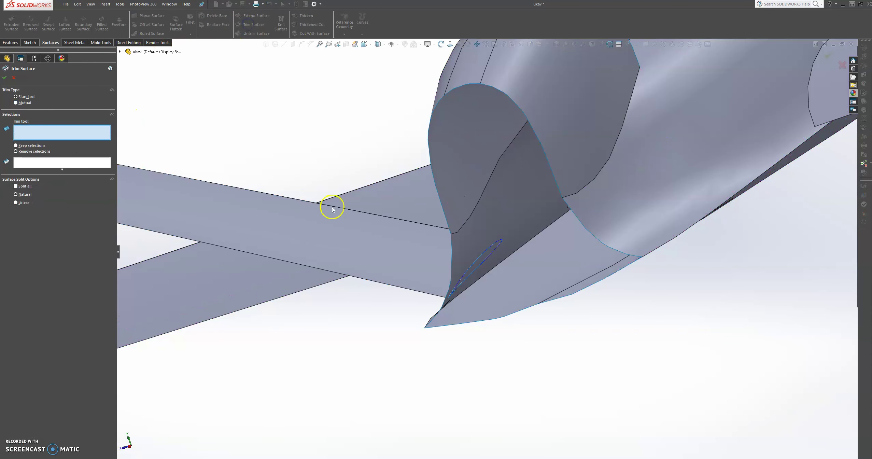
{"action": "left_click", "coordinate": [373, 251]}
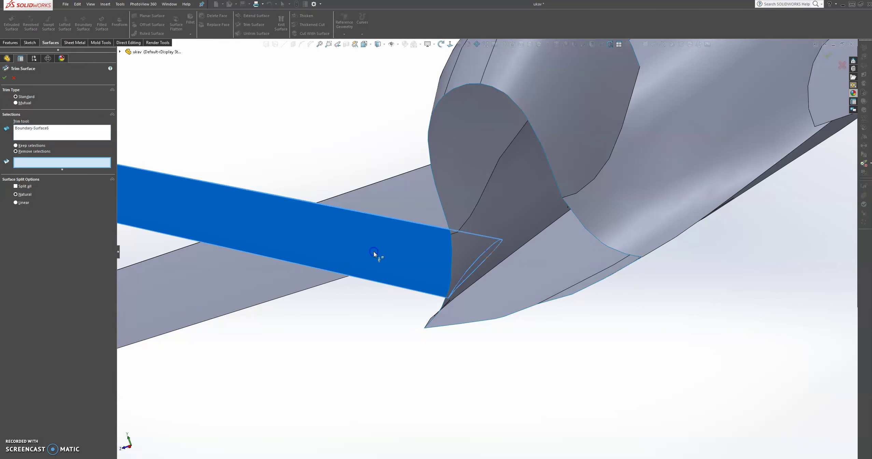
{"action": "left_click", "coordinate": [478, 261]}
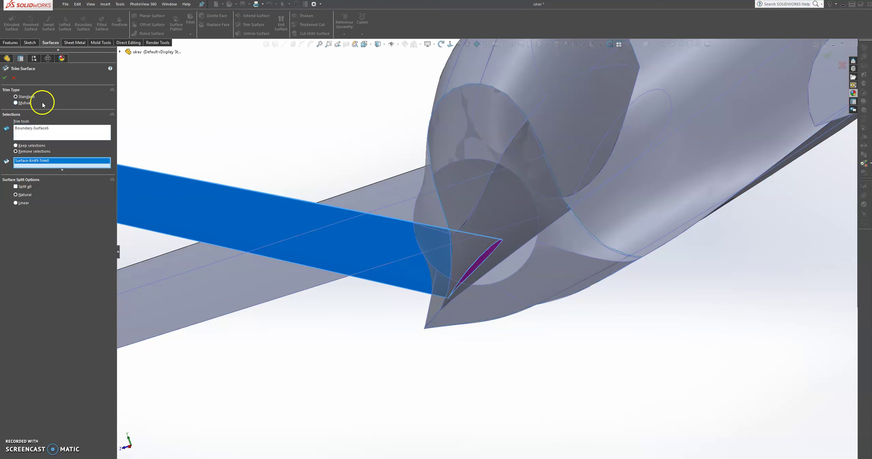
{"action": "left_click", "coordinate": [4, 78]}
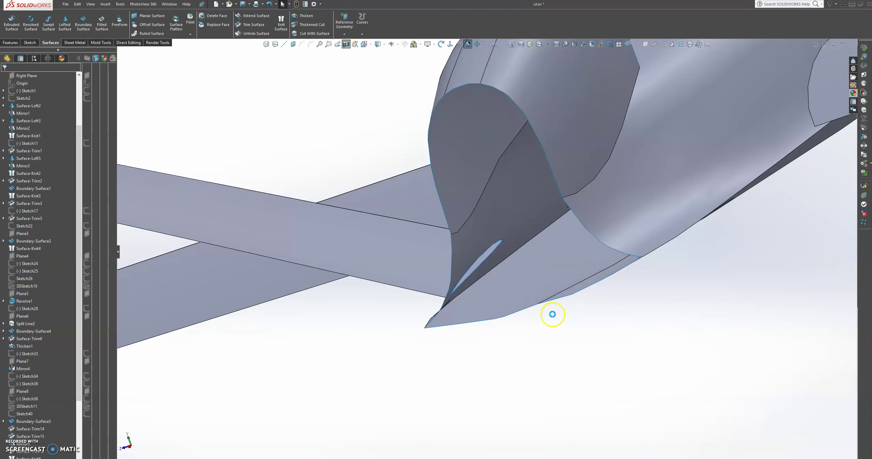
{"action": "left_click", "coordinate": [563, 335]}
{"action": "mouse_move", "coordinate": [563, 335]}
{"action": "middle_mouse_down"}
{"action": "mouse_move", "coordinate": [549, 325]}
{"action": "mouse_move", "coordinate": [570, 342]}
{"action": "mouse_move", "coordinate": [561, 347]}
{"action": "middle_mouse_up"}
{"action": "left_click", "coordinate": [346, 42]}
{"action": "left_click", "coordinate": [281, 24]}
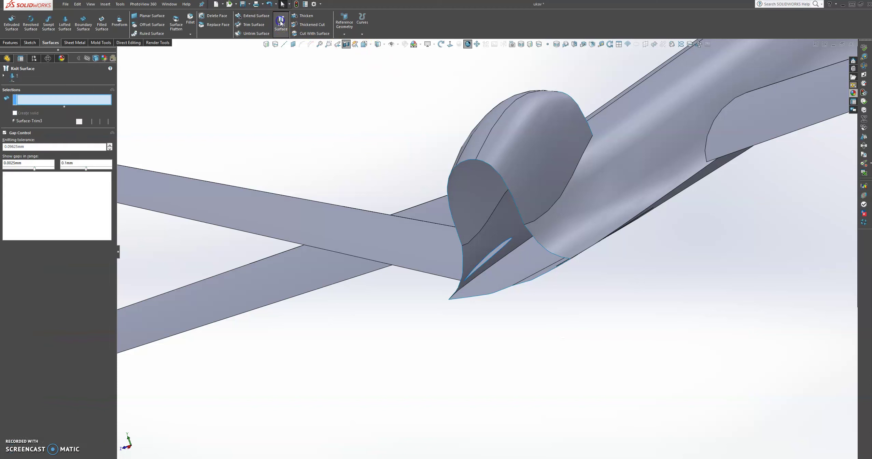
{"action": "left_click", "coordinate": [547, 233]}
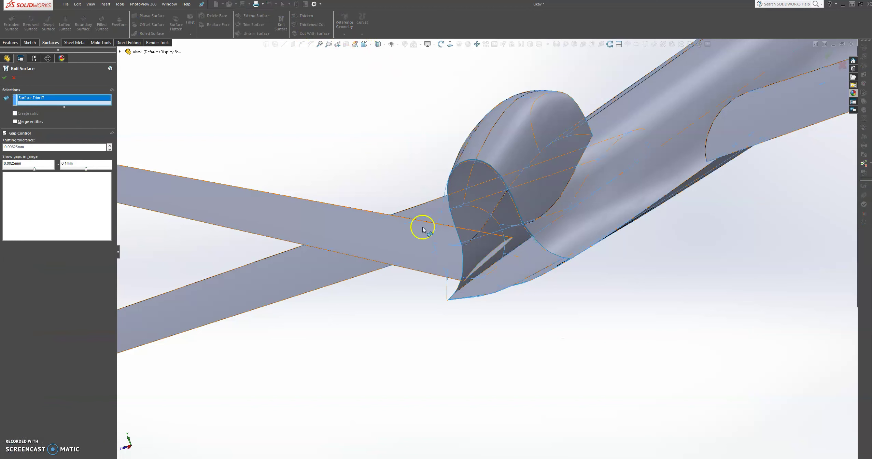
{"action": "left_click", "coordinate": [388, 240]}
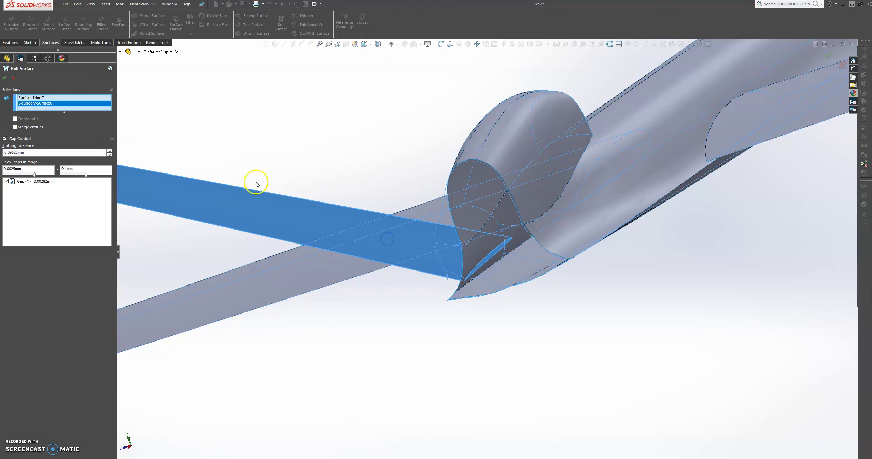
{"action": "left_click", "coordinate": [5, 79]}
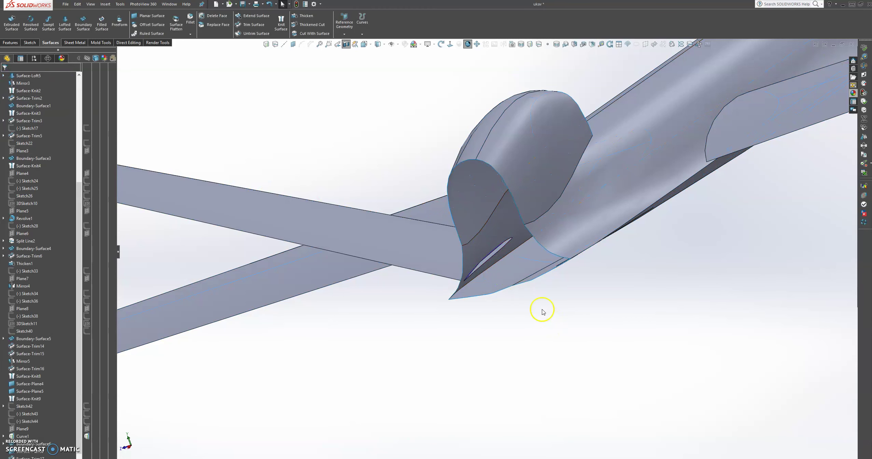
{"action": "scroll", "coordinate": [507, 260], "scroll_direction": "down", "scroll_amount": 4}
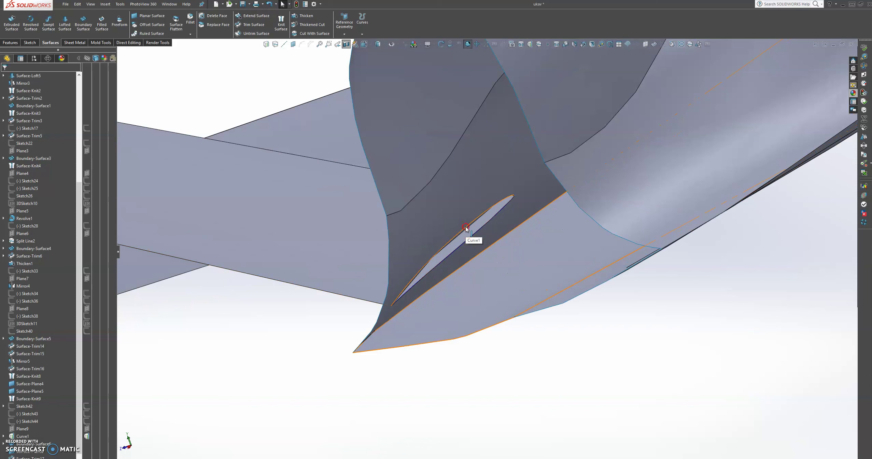
Step: Hide the Curve1 reference curve
{"action": "right_click", "coordinate": [466, 229]}
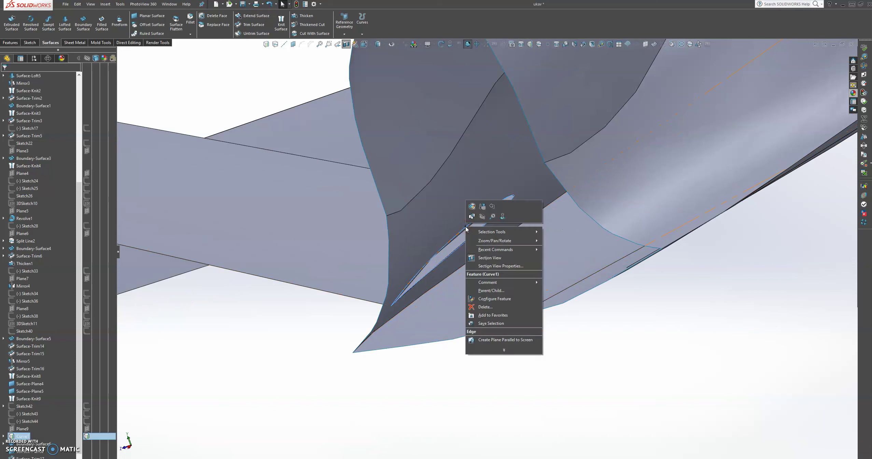
{"action": "left_click", "coordinate": [482, 216]}
{"action": "scroll", "coordinate": [545, 350], "scroll_direction": "up", "scroll_amount": 3}
{"action": "scroll", "coordinate": [544, 350], "scroll_direction": "up", "scroll_amount": 2}
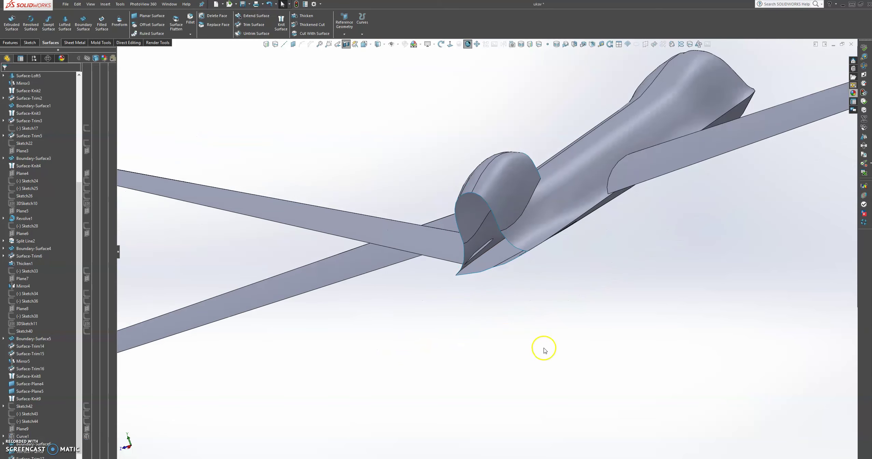
{"action": "mouse_move", "coordinate": [533, 300]}
{"action": "middle_mouse_down"}
{"action": "mouse_move", "coordinate": [555, 288]}
{"action": "mouse_move", "coordinate": [580, 290]}
{"action": "mouse_move", "coordinate": [549, 298]}
{"action": "middle_mouse_up"}
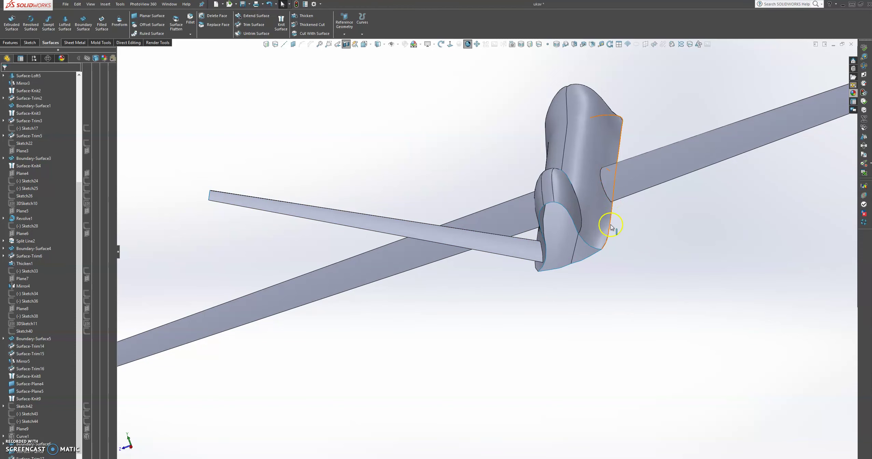
{"action": "scroll", "coordinate": [79, 375], "scroll_direction": "down", "scroll_amount": 1}
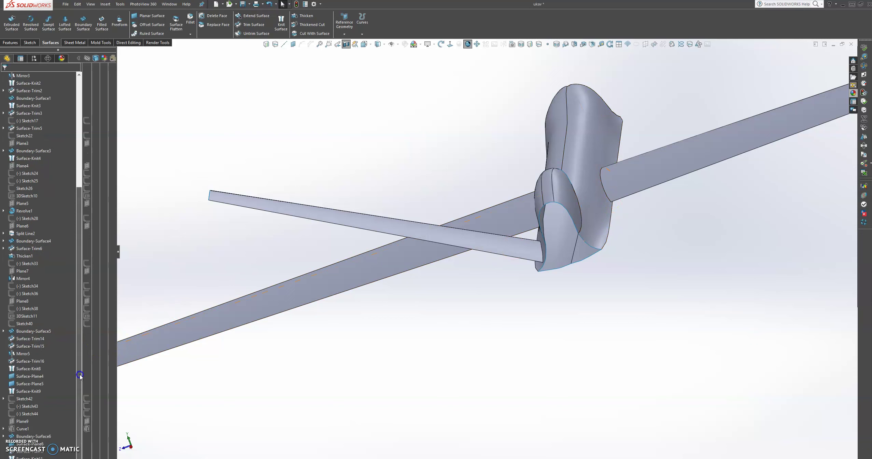
Step: Delete the Surface-Knit11 feature and check the fuselage and wing from below
{"action": "right_click", "coordinate": [28, 458]}
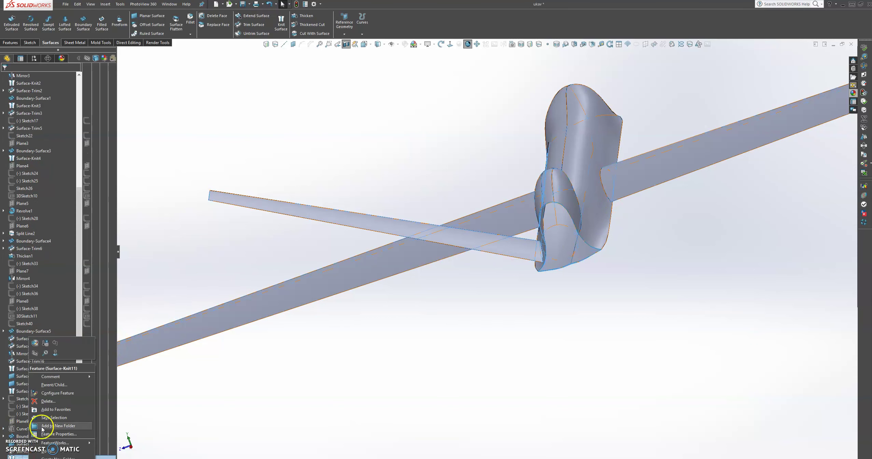
{"action": "left_click", "coordinate": [53, 402]}
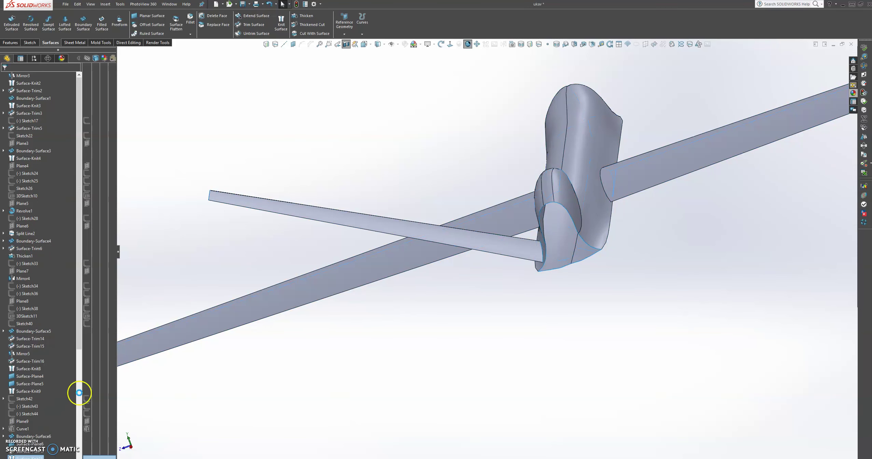
{"action": "middle_click_drag", "start_coordinate": [503, 330], "coordinate": [525, 326]}
{"action": "left_click", "coordinate": [714, 253]}
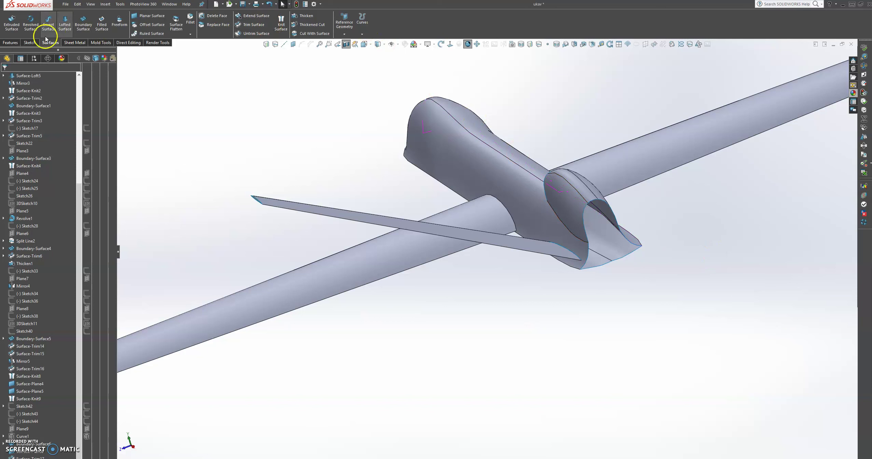
{"action": "left_click", "coordinate": [9, 43]}
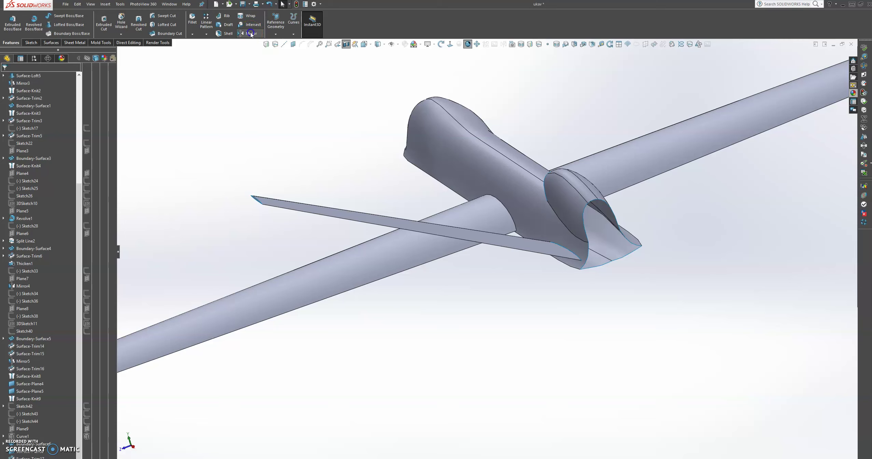
Step: Mirror Boundary-Surface6 and Surface-Plane6 across Front Plane to create the opposite fin
{"action": "left_click", "coordinate": [251, 33]}
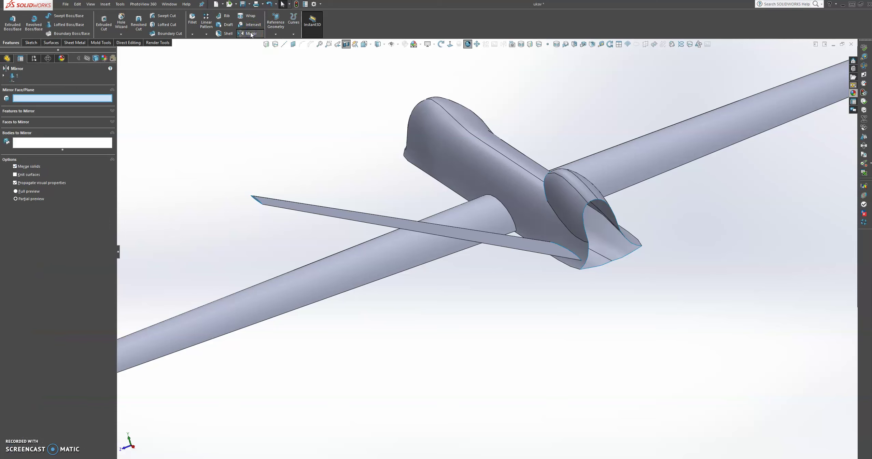
{"action": "left_click", "coordinate": [120, 52]}
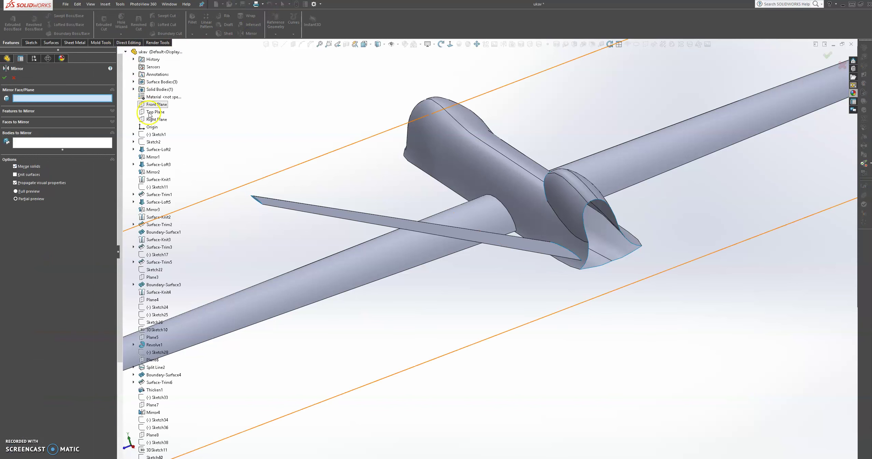
{"action": "left_click", "coordinate": [158, 105]}
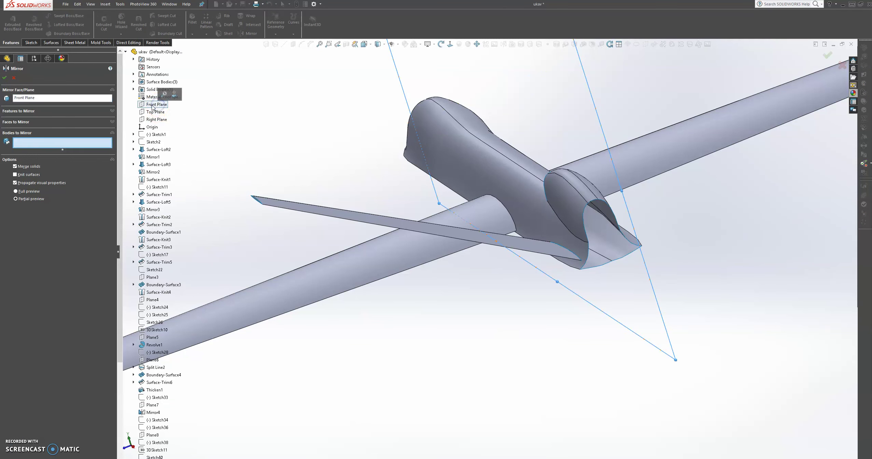
{"action": "left_click", "coordinate": [62, 140]}
{"action": "left_click", "coordinate": [405, 225]}
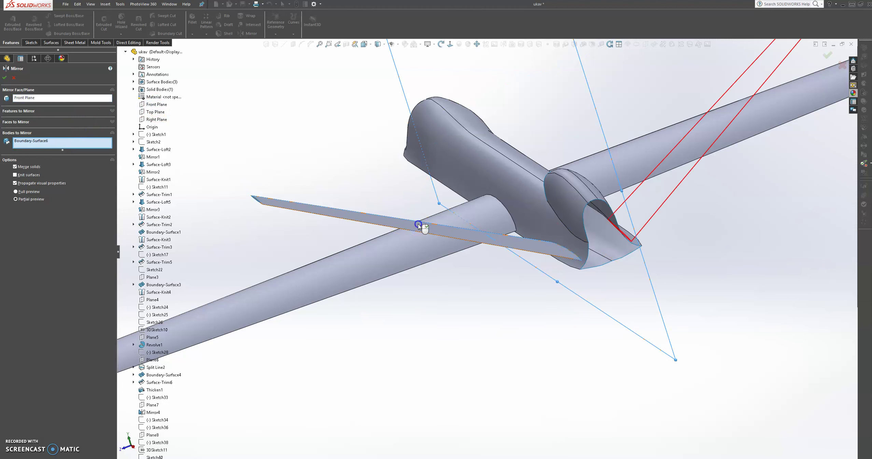
{"action": "scroll", "coordinate": [261, 200], "scroll_direction": "down", "scroll_amount": 5}
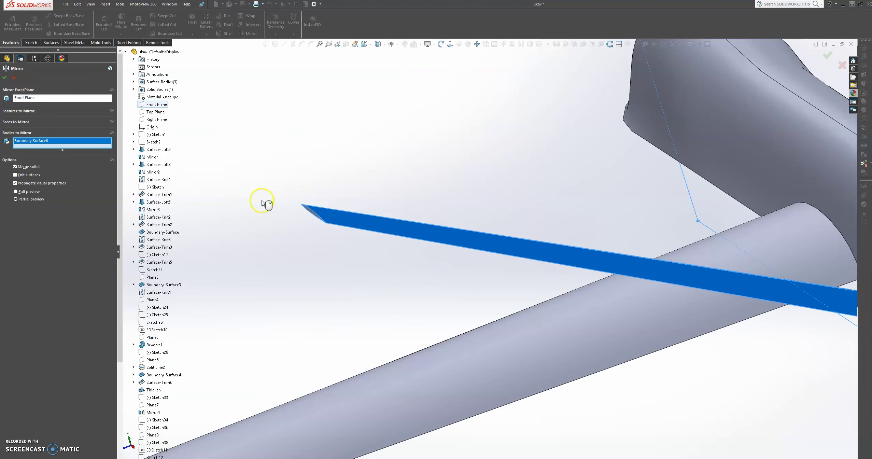
{"action": "left_click", "coordinate": [311, 215]}
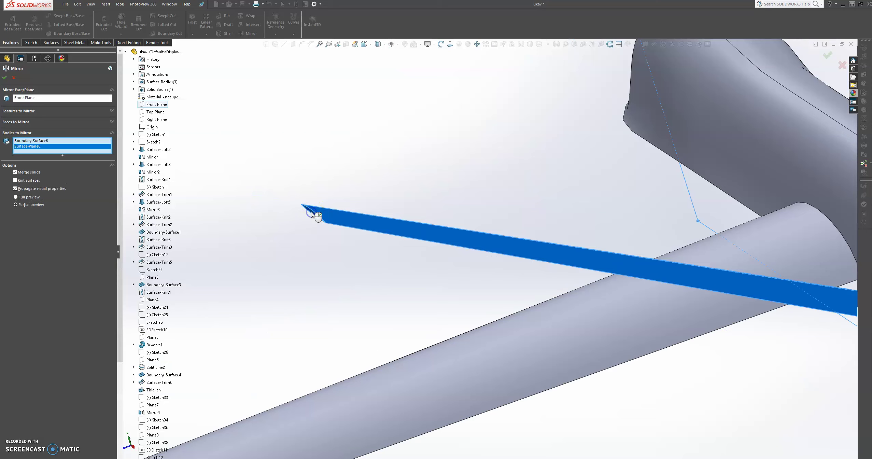
{"action": "scroll", "coordinate": [391, 255], "scroll_direction": "up", "scroll_amount": 5}
{"action": "scroll", "coordinate": [487, 252], "scroll_direction": "up", "scroll_amount": 3}
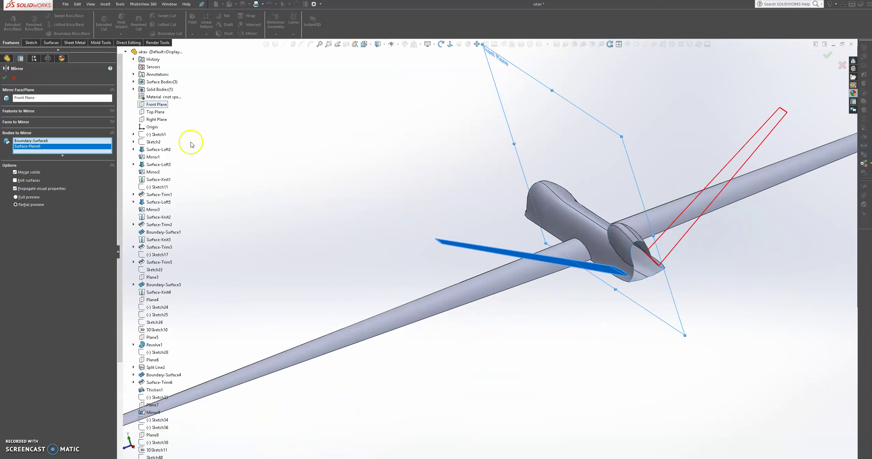
{"action": "left_click", "coordinate": [6, 79]}
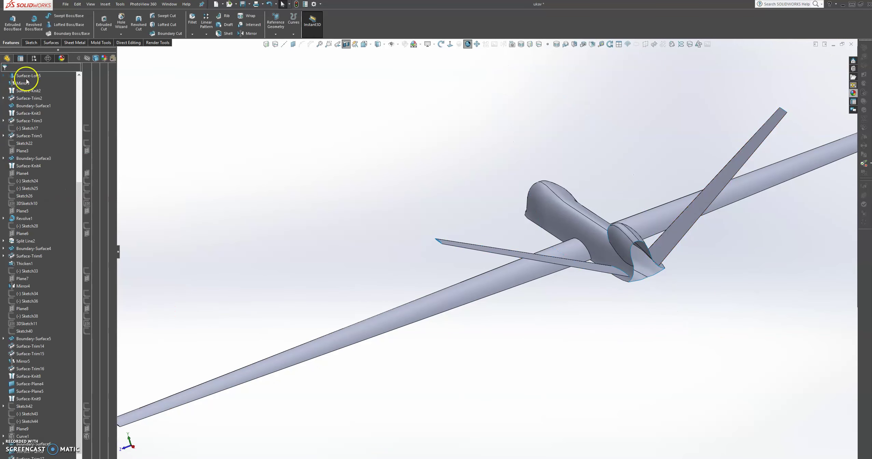
Step: Rotate the view toward the wing root and start Knit Surface from the Surfaces commands
{"action": "scroll", "coordinate": [414, 264], "scroll_direction": "down", "scroll_amount": 2}
{"action": "middle_click_drag", "start_coordinate": [414, 264], "coordinate": [442, 257]}
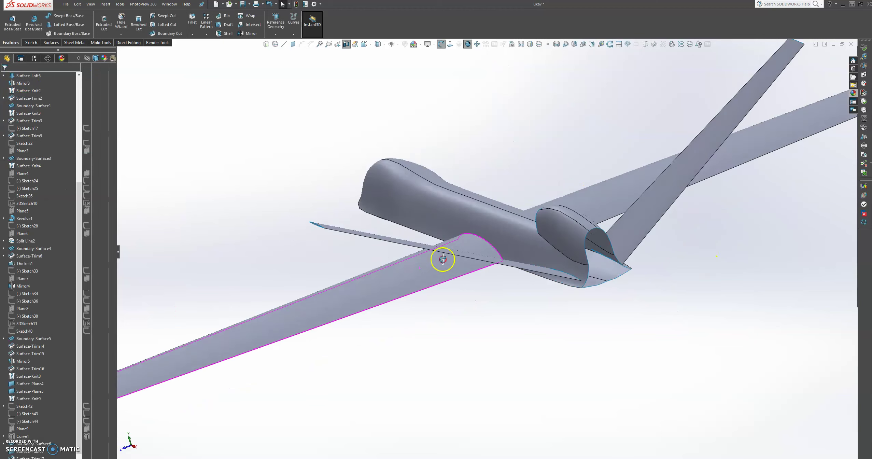
{"action": "scroll", "coordinate": [459, 258], "scroll_direction": "down", "scroll_amount": 3}
{"action": "scroll", "coordinate": [480, 235], "scroll_direction": "down", "scroll_amount": 3}
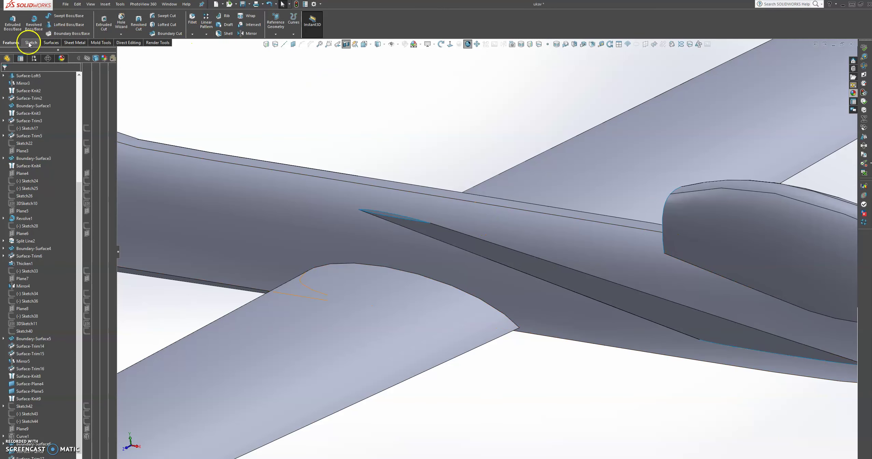
{"action": "left_click", "coordinate": [57, 43]}
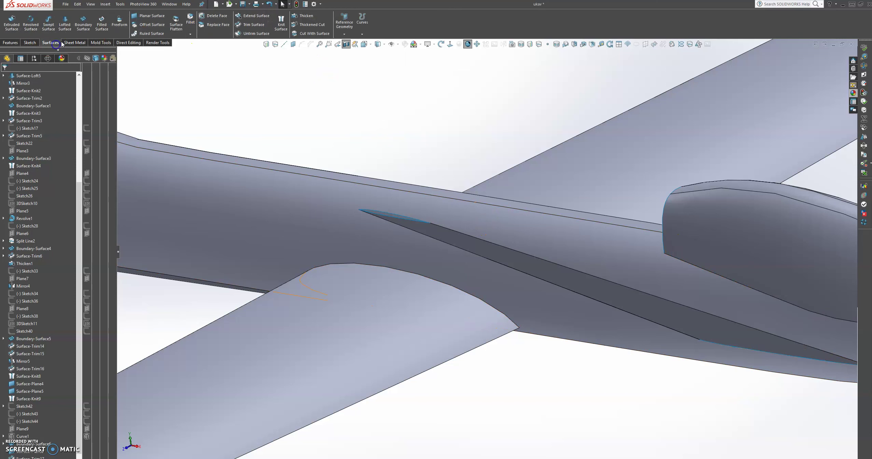
{"action": "left_click", "coordinate": [283, 23]}
Step: Knit Boundary-Surface6 and Surface-Plane6 into one surface, then orbit to view the whole drone
{"action": "left_click", "coordinate": [426, 232]}
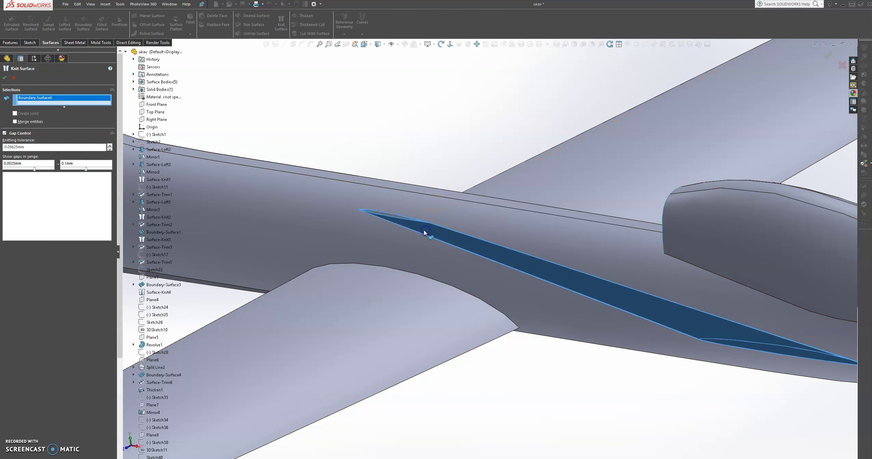
{"action": "left_click", "coordinate": [393, 216]}
{"action": "left_click", "coordinate": [19, 106]}
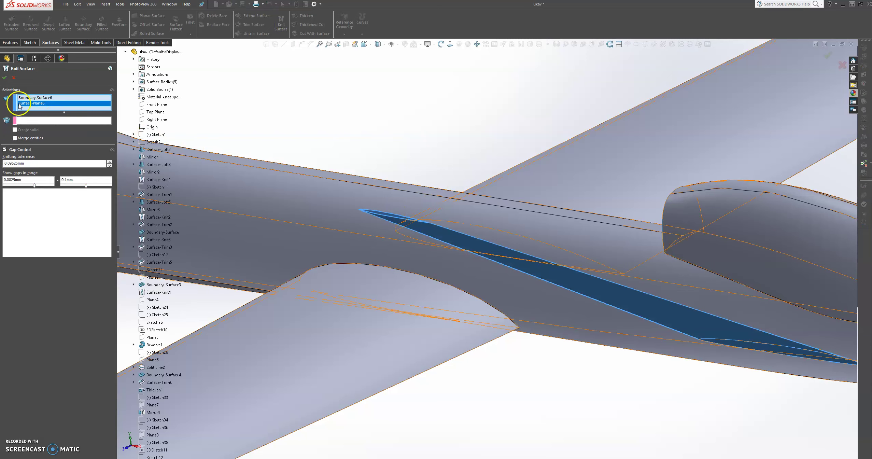
{"action": "left_click", "coordinate": [6, 78]}
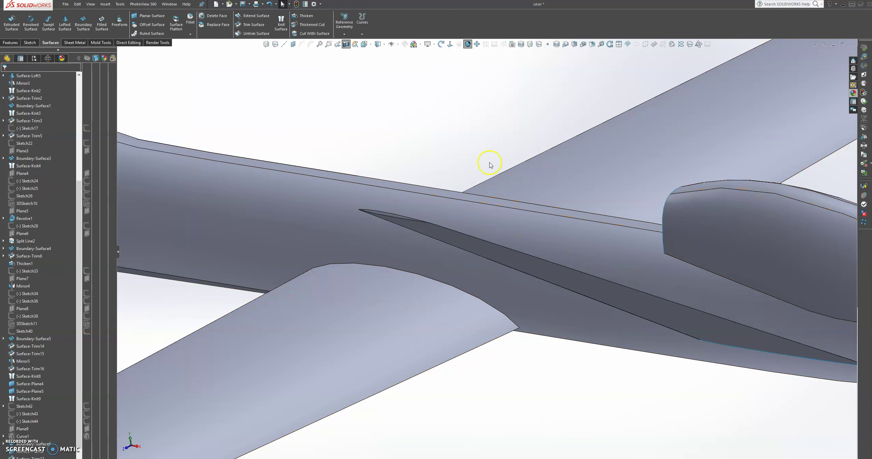
{"action": "scroll", "coordinate": [663, 344], "scroll_direction": "up", "scroll_amount": 5}
{"action": "middle_click_drag", "start_coordinate": [671, 292], "coordinate": [641, 272]}
{"action": "scroll", "coordinate": [641, 273], "scroll_direction": "down", "scroll_amount": 6}
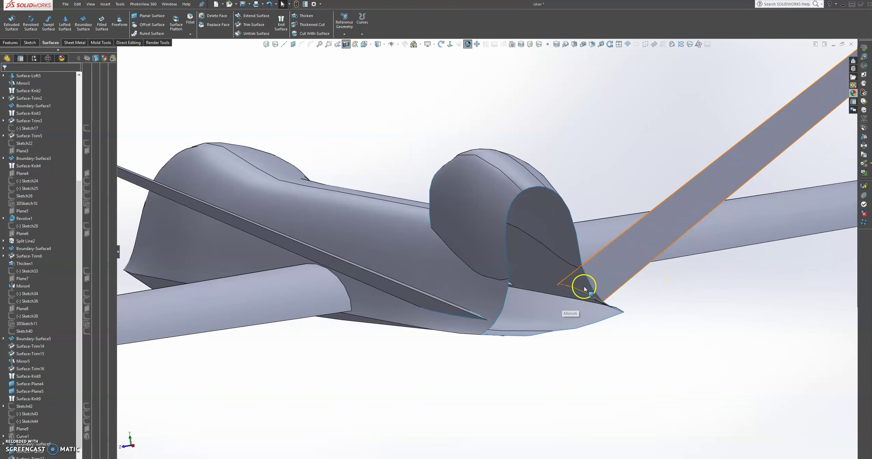
{"action": "scroll", "coordinate": [678, 290], "scroll_direction": "down", "scroll_amount": 5}
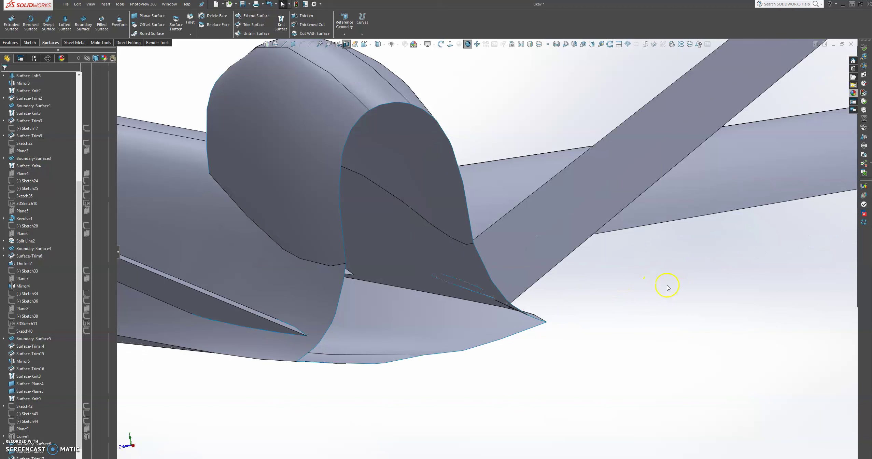
Step: After the trim error, clear the tool and trim away the fin-root sliver using Mirror6
{"action": "left_click", "coordinate": [253, 26]}
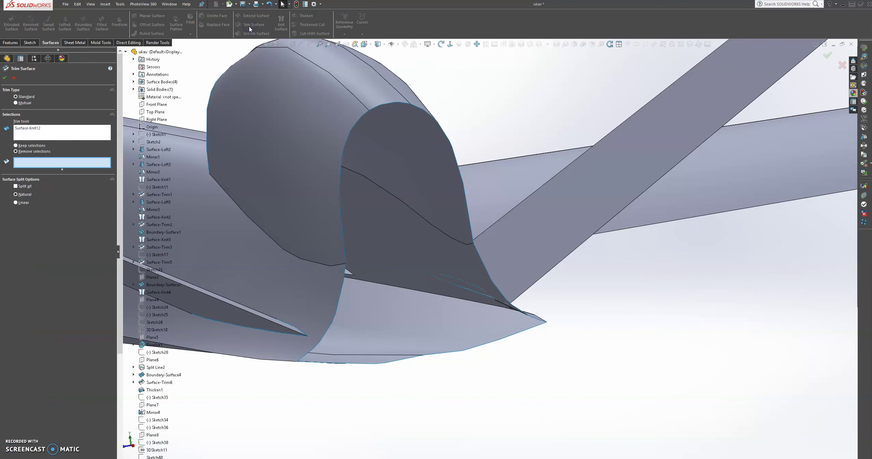
{"action": "left_click", "coordinate": [671, 109]}
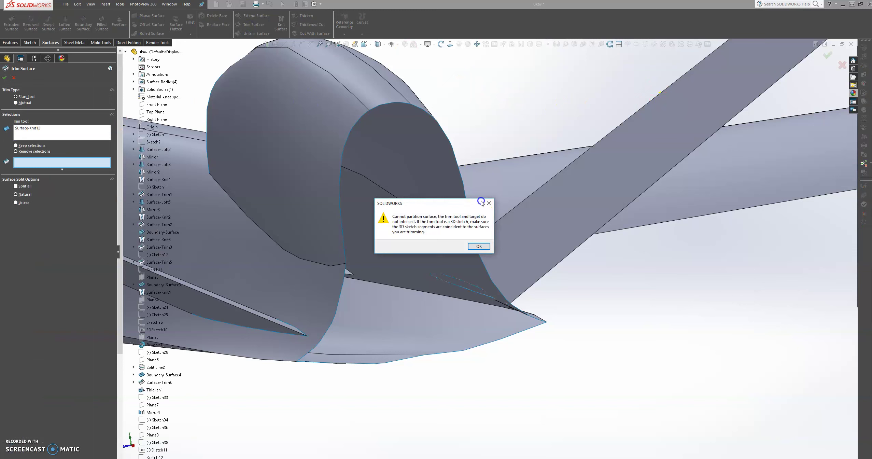
{"action": "left_click", "coordinate": [488, 205]}
{"action": "right_click", "coordinate": [67, 132]}
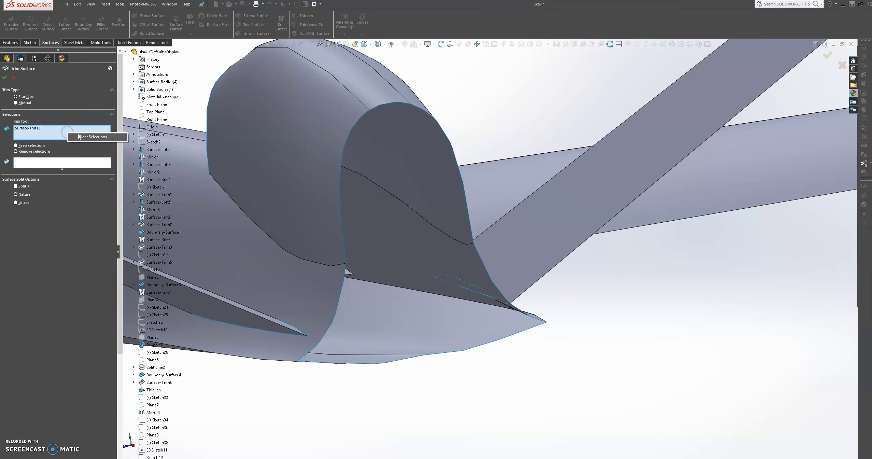
{"action": "left_click", "coordinate": [93, 137]}
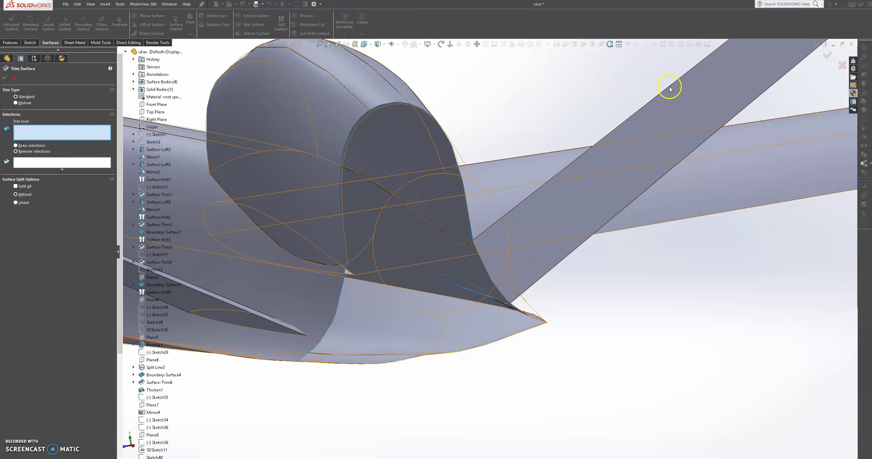
{"action": "left_click", "coordinate": [682, 98]}
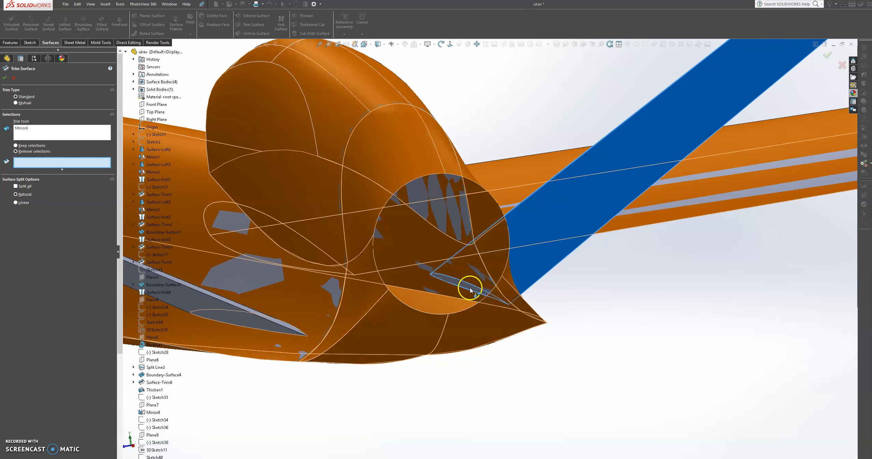
{"action": "left_click", "coordinate": [470, 288]}
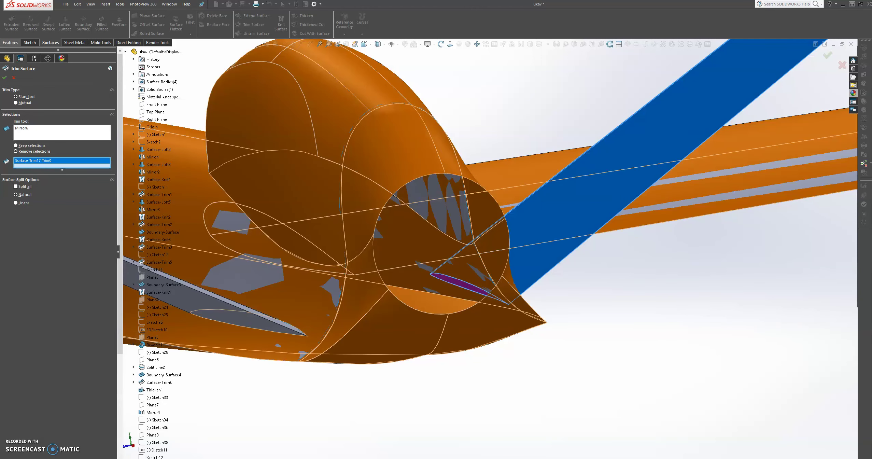
{"action": "left_click", "coordinate": [5, 76]}
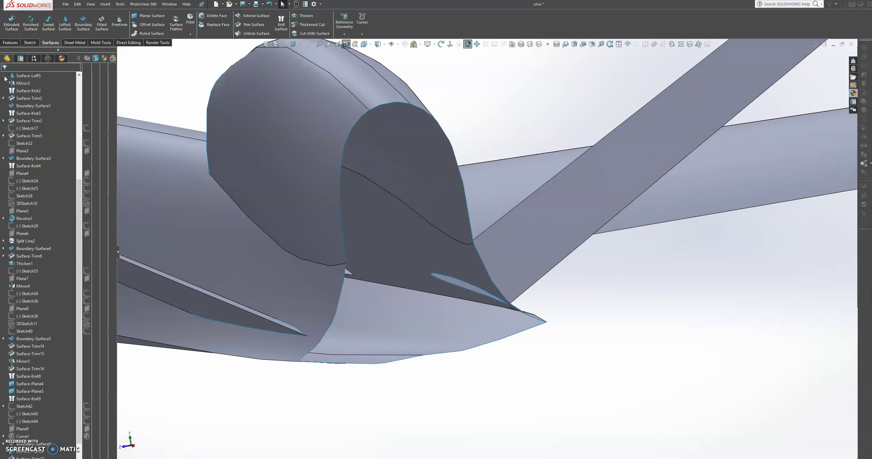
{"action": "scroll", "coordinate": [681, 257], "scroll_direction": "up", "scroll_amount": 5}
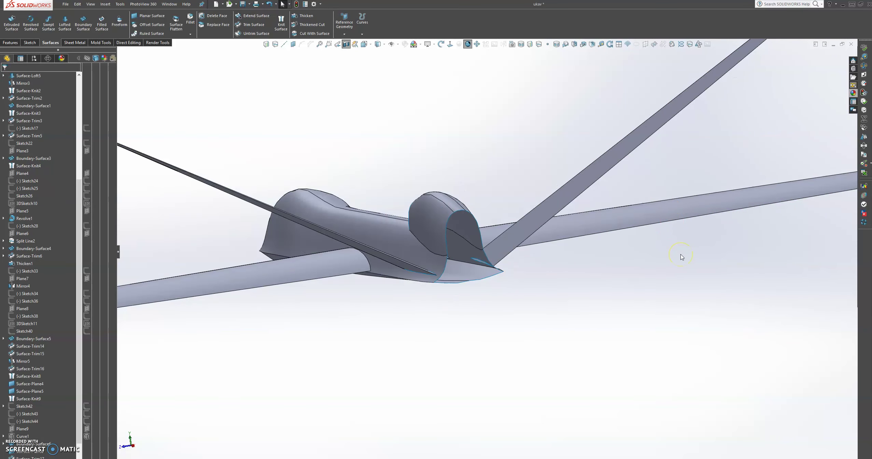
Step: Knit Surface-Trim18 with both Mirror6 fin bodies, then switch to the Right view
{"action": "middle_click_drag", "start_coordinate": [667, 180], "coordinate": [594, 226]}
{"action": "scroll", "coordinate": [420, 129], "scroll_direction": "down", "scroll_amount": 6}
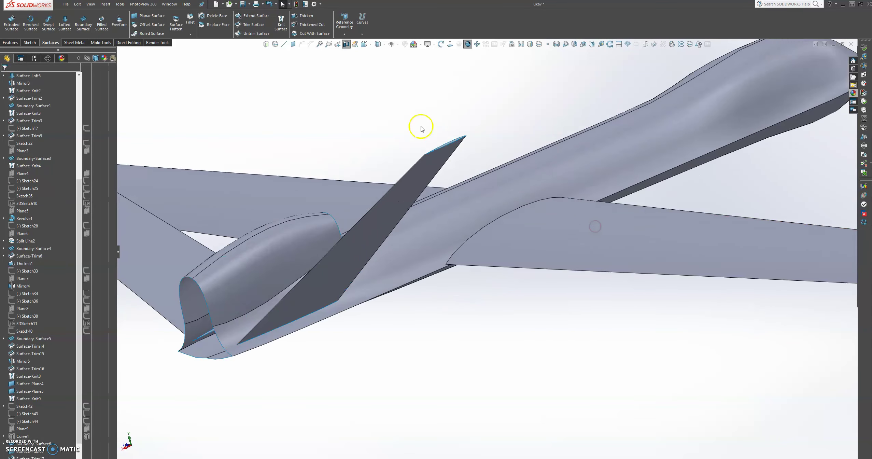
{"action": "left_click", "coordinate": [283, 21]}
{"action": "left_click", "coordinate": [483, 217]}
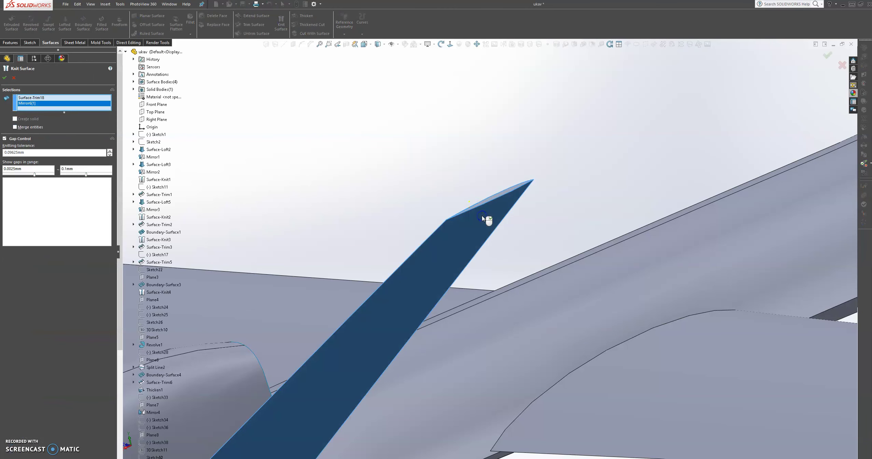
{"action": "left_click", "coordinate": [493, 202]}
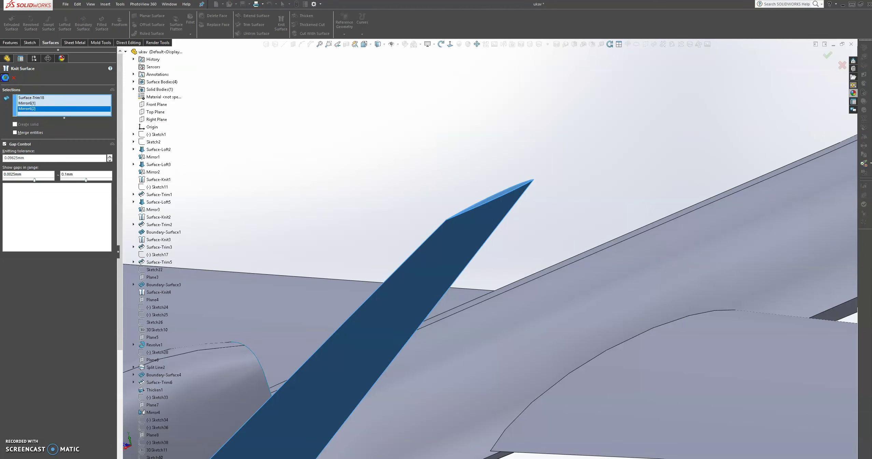
{"action": "right_click", "coordinate": [461, 185]}
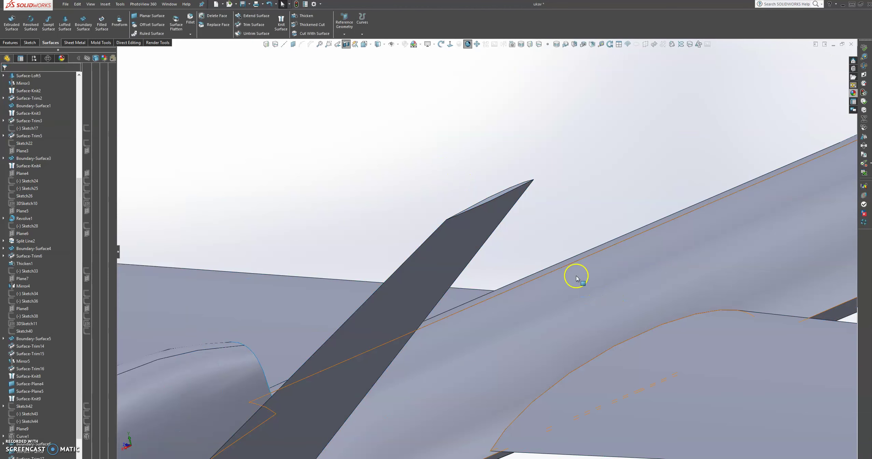
{"action": "scroll", "coordinate": [577, 278], "scroll_direction": "up", "scroll_amount": 8}
{"action": "key", "text": "ctrl+4"}
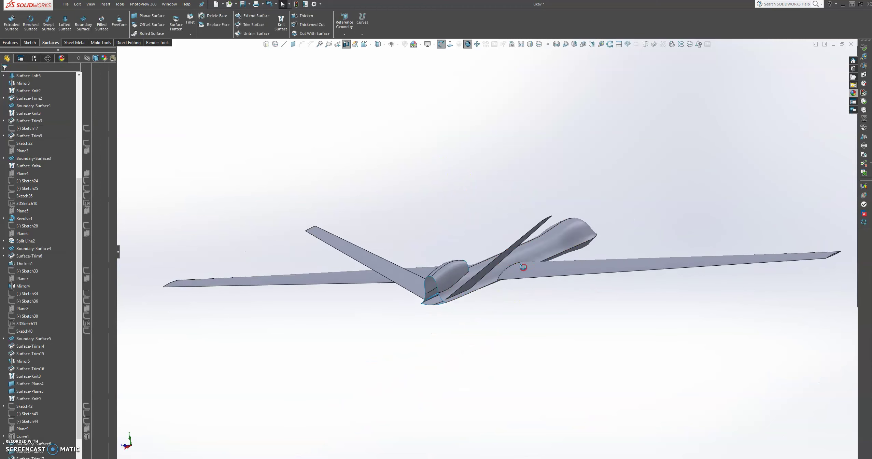
{"action": "scroll", "coordinate": [517, 286], "scroll_direction": "down", "scroll_amount": 5}
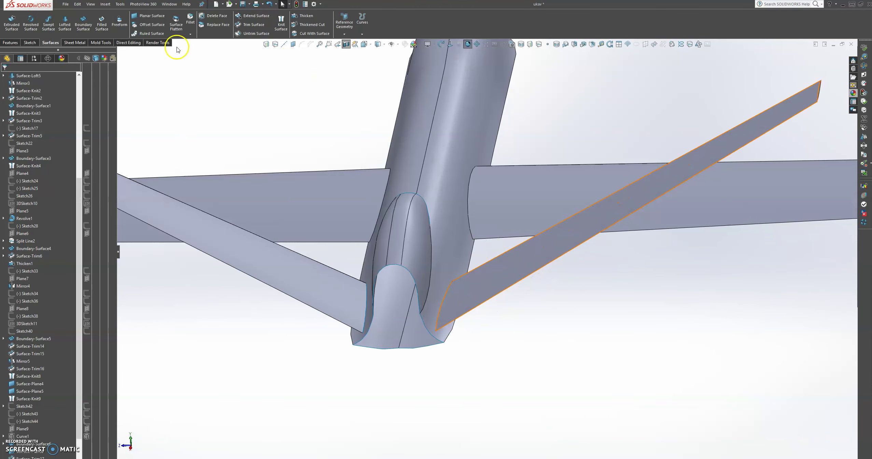
Step: Knit Surface-Knit13 with the wing surface Surface-Knit12 and inspect the joined surfaces
{"action": "left_click", "coordinate": [281, 21]}
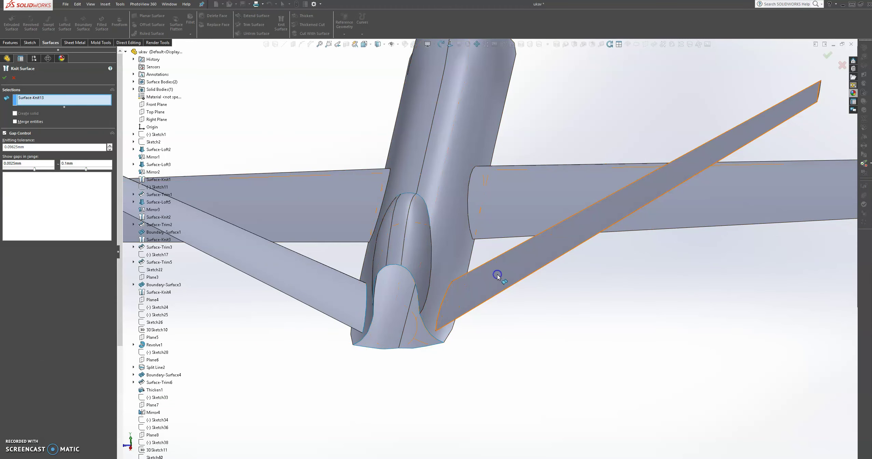
{"action": "left_click", "coordinate": [292, 277]}
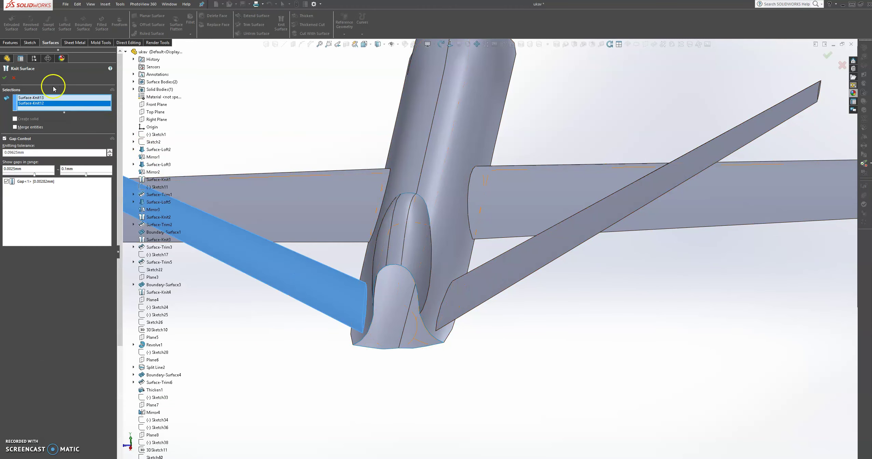
{"action": "left_click", "coordinate": [5, 77]}
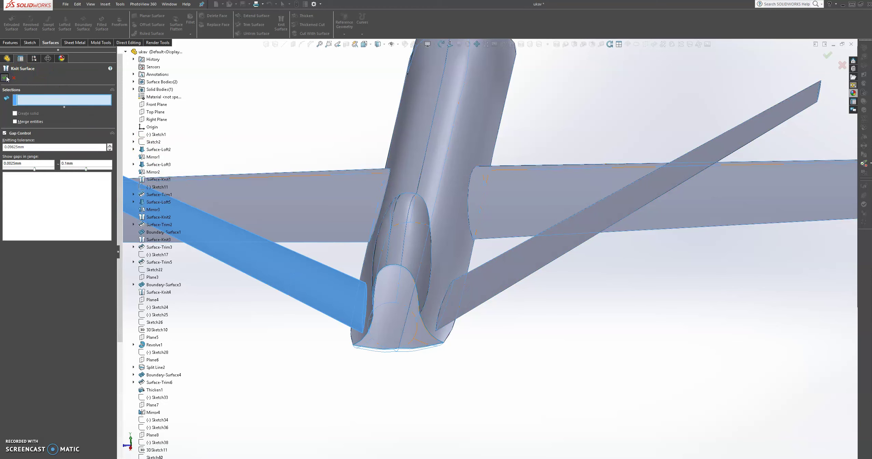
{"action": "middle_click_drag", "start_coordinate": [537, 297], "coordinate": [559, 283]}
{"action": "middle_click_drag", "start_coordinate": [433, 188], "coordinate": [377, 202]}
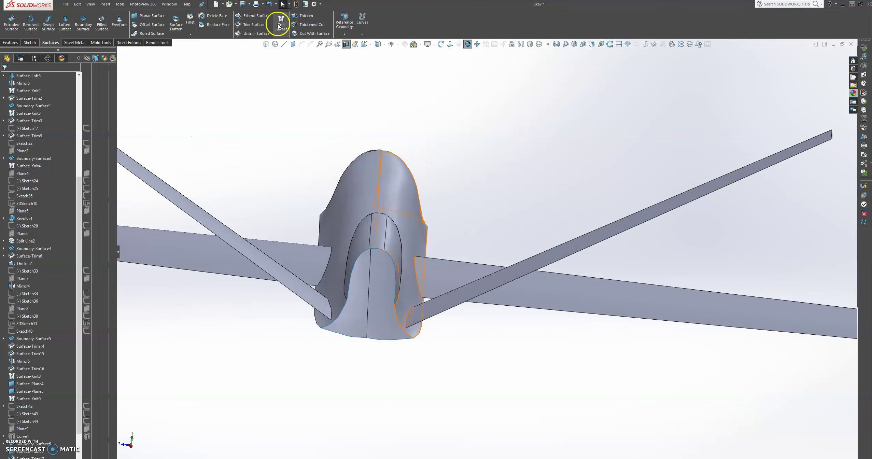
Step: Run Knit Surface on Surface-Knit14, checking the wing and nose surfaces, then accept
{"action": "left_click", "coordinate": [280, 23]}
{"action": "left_click", "coordinate": [471, 295]}
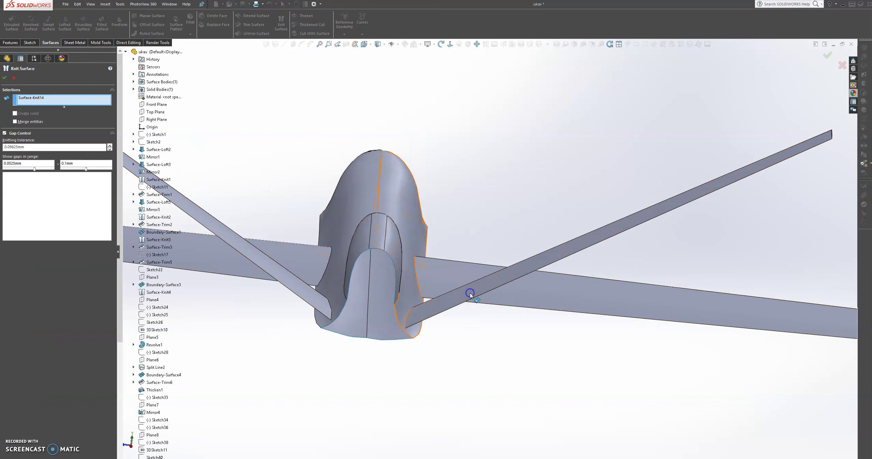
{"action": "left_click", "coordinate": [350, 209]}
{"action": "left_click", "coordinate": [266, 263]}
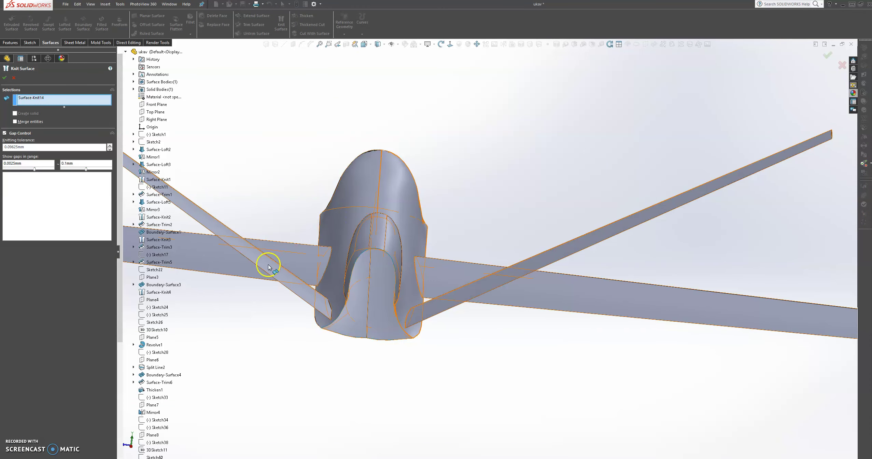
{"action": "left_click", "coordinate": [366, 236]}
{"action": "left_click", "coordinate": [4, 78]}
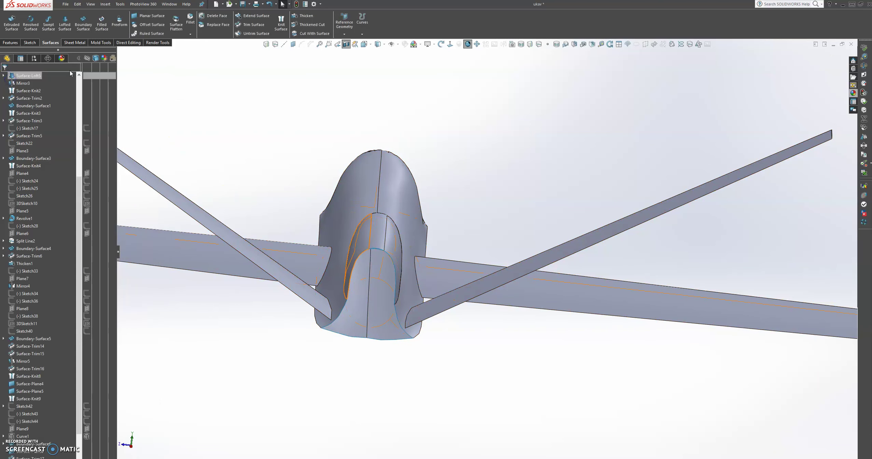
Step: Show the propeller and spinner at the tail and orbit around the whole aircraft
{"action": "scroll", "coordinate": [475, 203], "scroll_direction": "up", "scroll_amount": 5}
{"action": "middle_click_drag", "start_coordinate": [460, 233], "coordinate": [626, 327]}
{"action": "left_click", "coordinate": [762, 309]}
{"action": "key", "text": "z"}
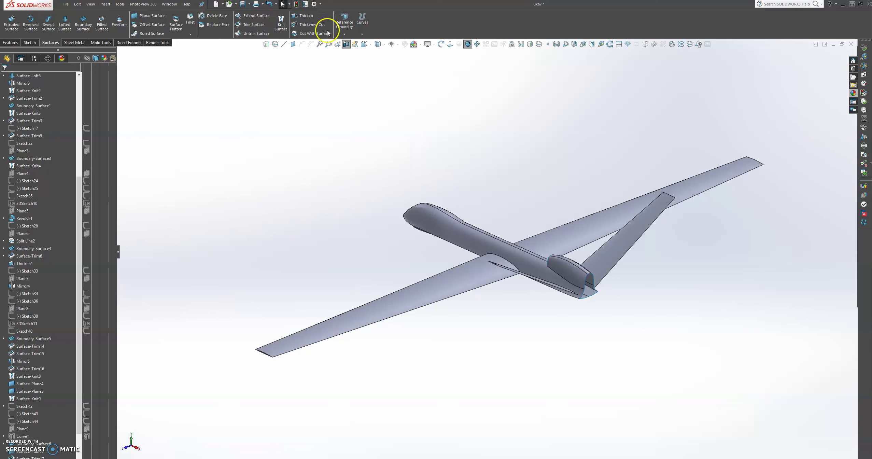
{"action": "left_click", "coordinate": [346, 44]}
{"action": "middle_click_drag", "start_coordinate": [548, 359], "coordinate": [575, 352]}
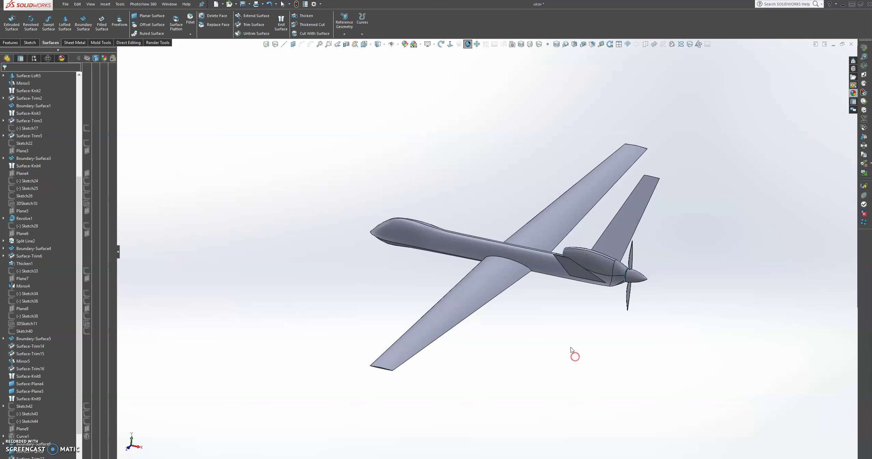
{"action": "scroll", "coordinate": [557, 298], "scroll_direction": "down", "scroll_amount": 3}
{"action": "middle_click_drag", "start_coordinate": [556, 293], "coordinate": [558, 249]}
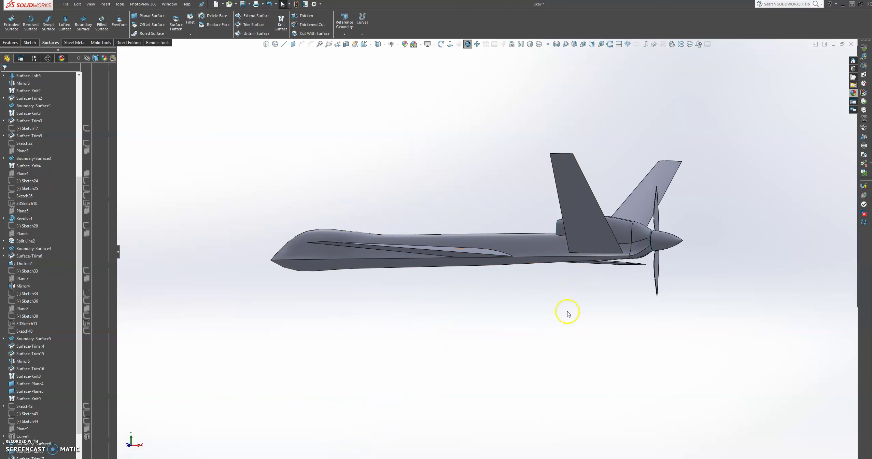
Step: Bring the Drone-Firing.jpg reference photo to the front in Photos
{"action": "mouse_move", "coordinate": [326, 458]}
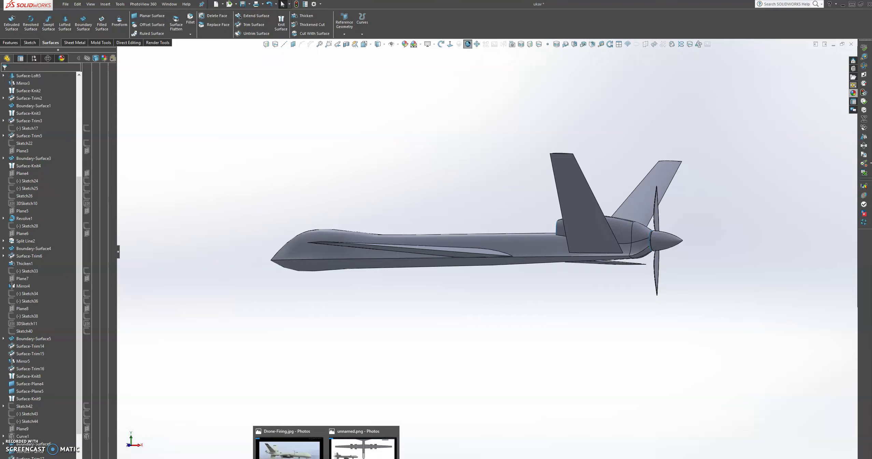
{"action": "left_click", "coordinate": [293, 455]}
{"action": "left_click", "coordinate": [293, 456]}
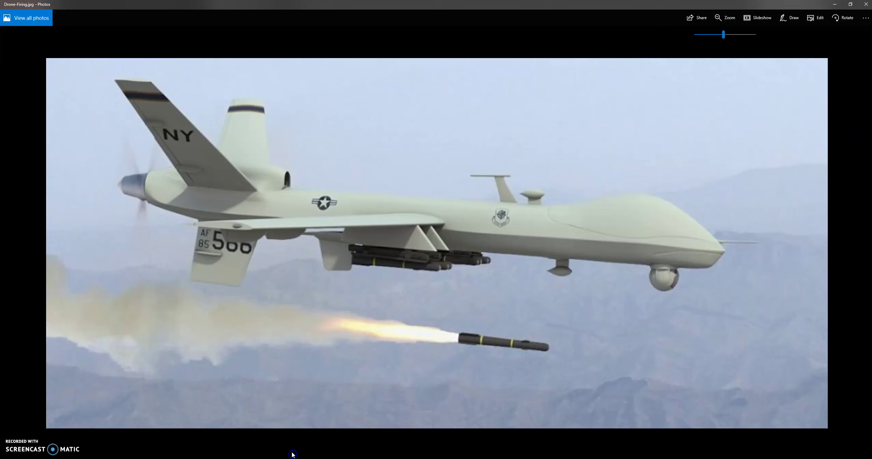